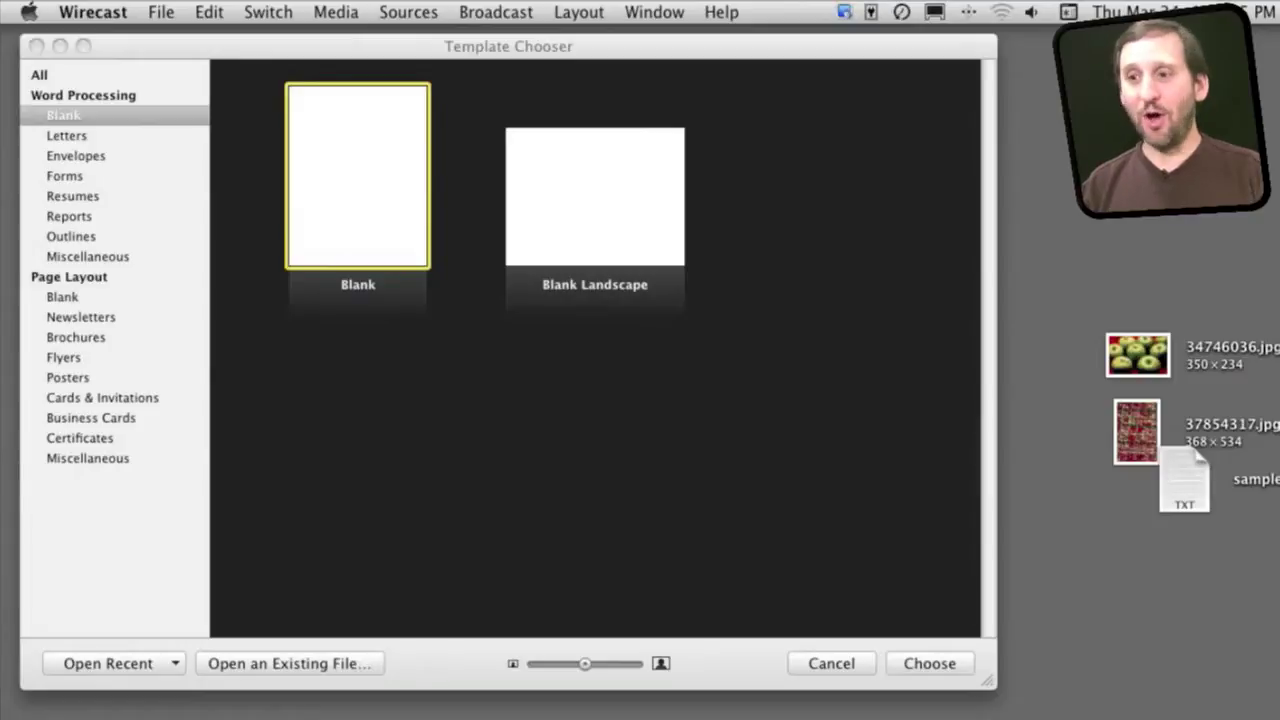
Create a new Blank Canvas page layout document and add an empty text box to its page.
click(323, 53)
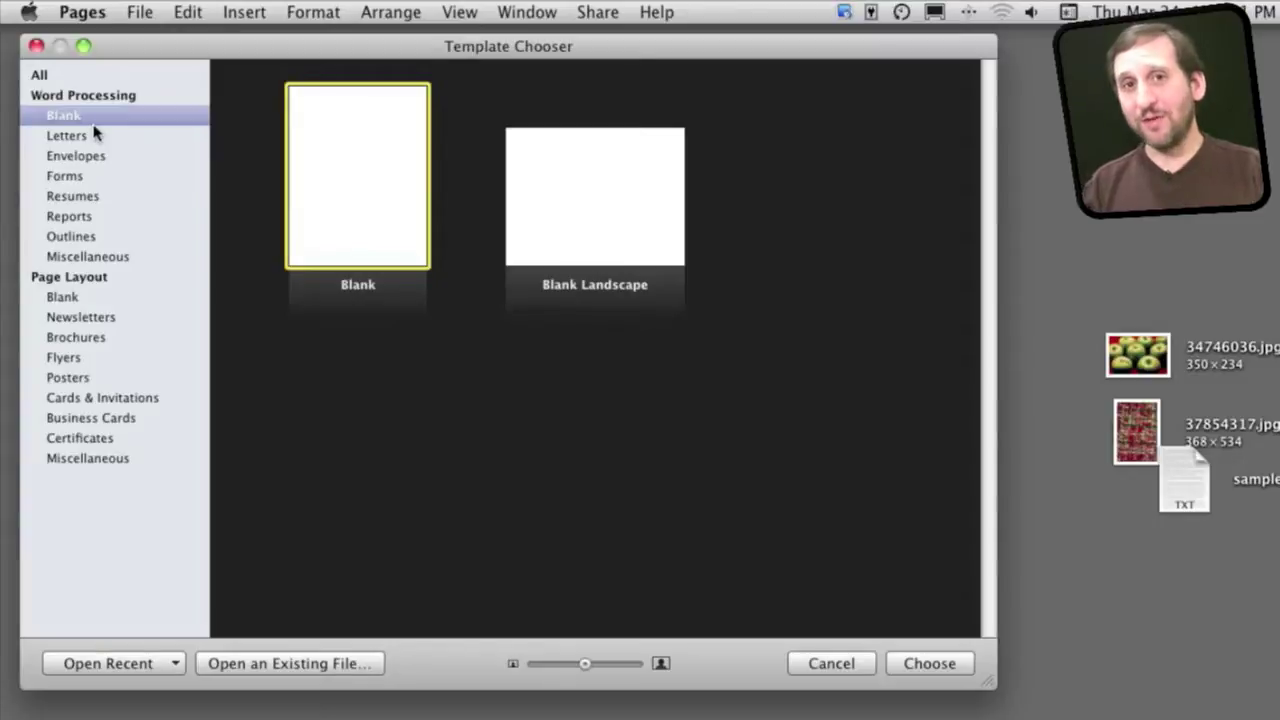
click(70, 292)
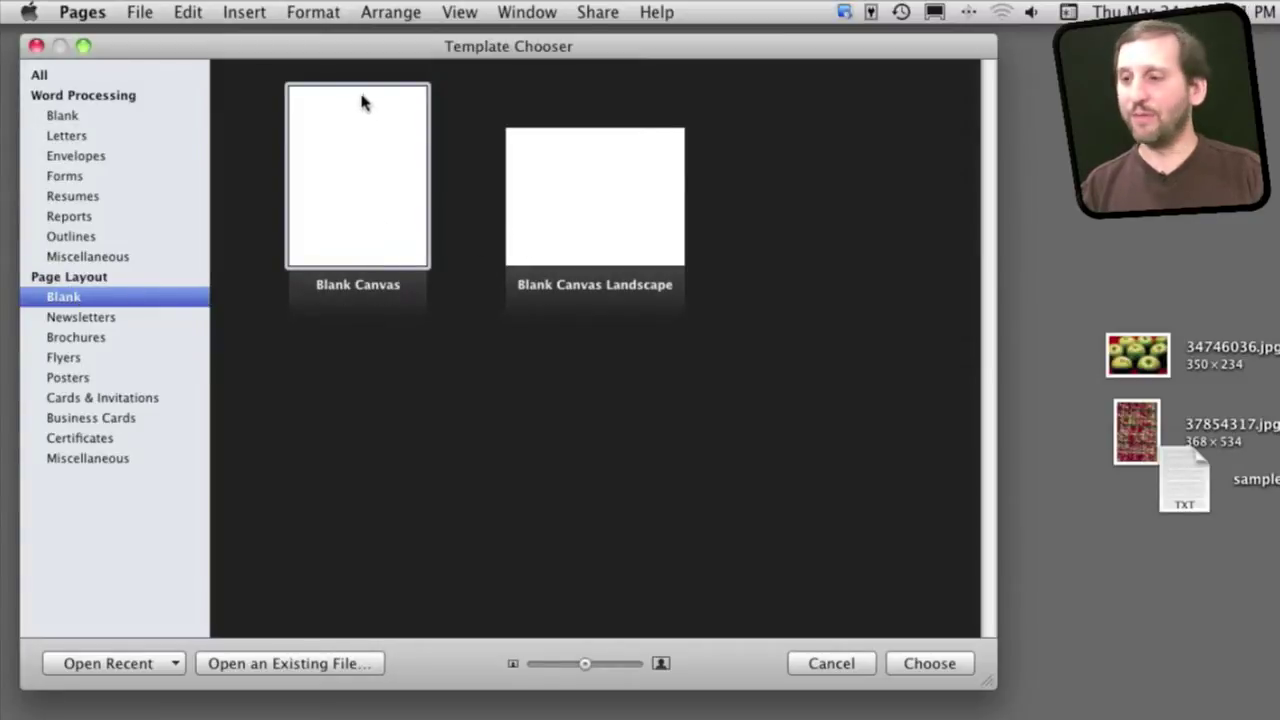
click(351, 229)
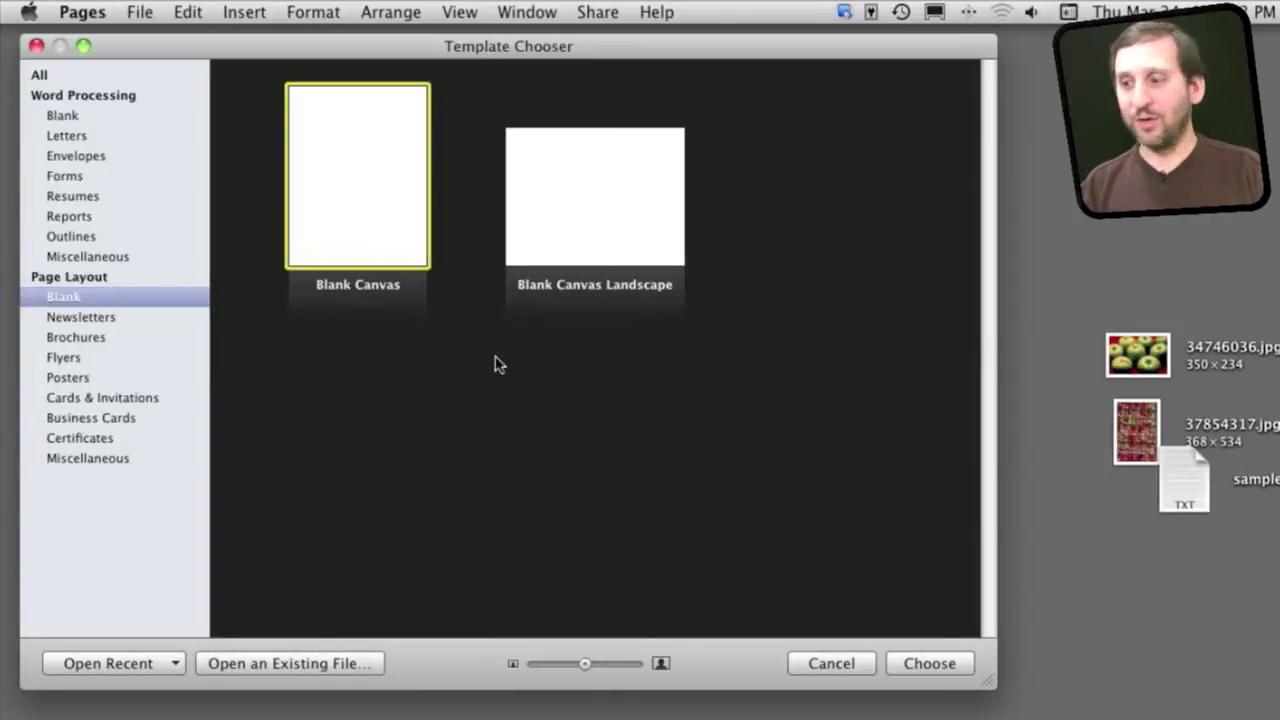
key(Return)
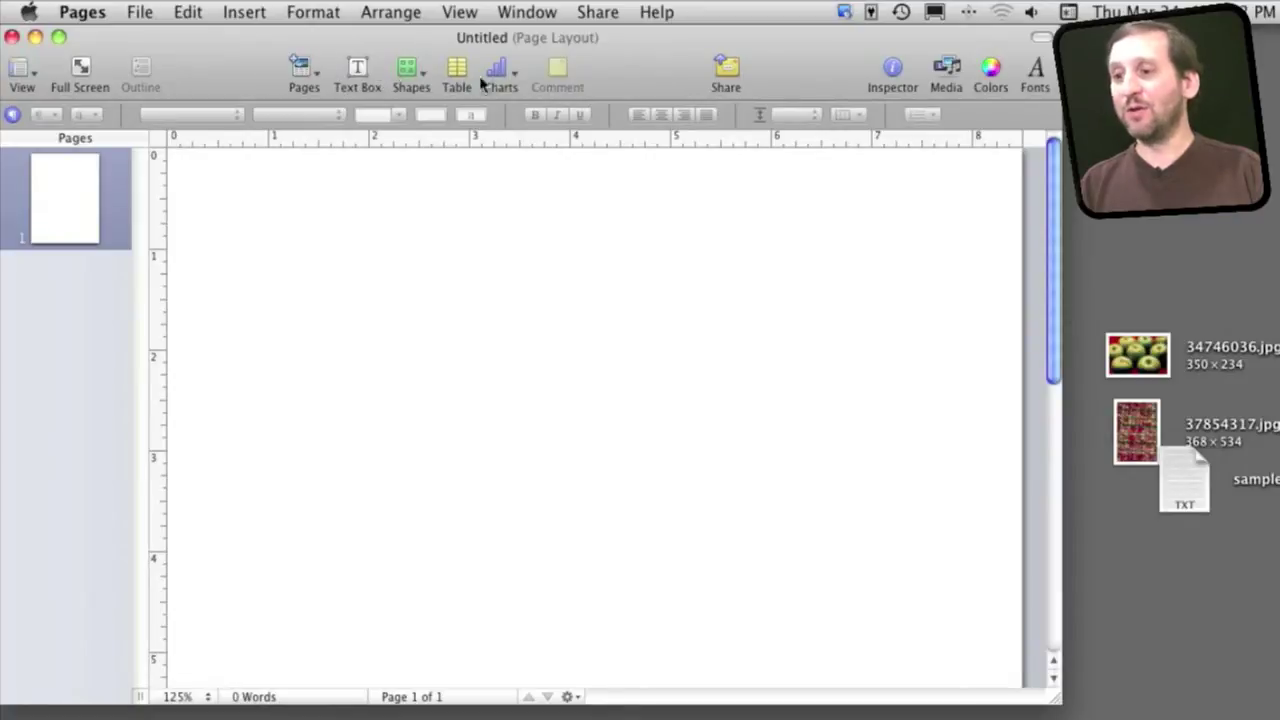
click(350, 77)
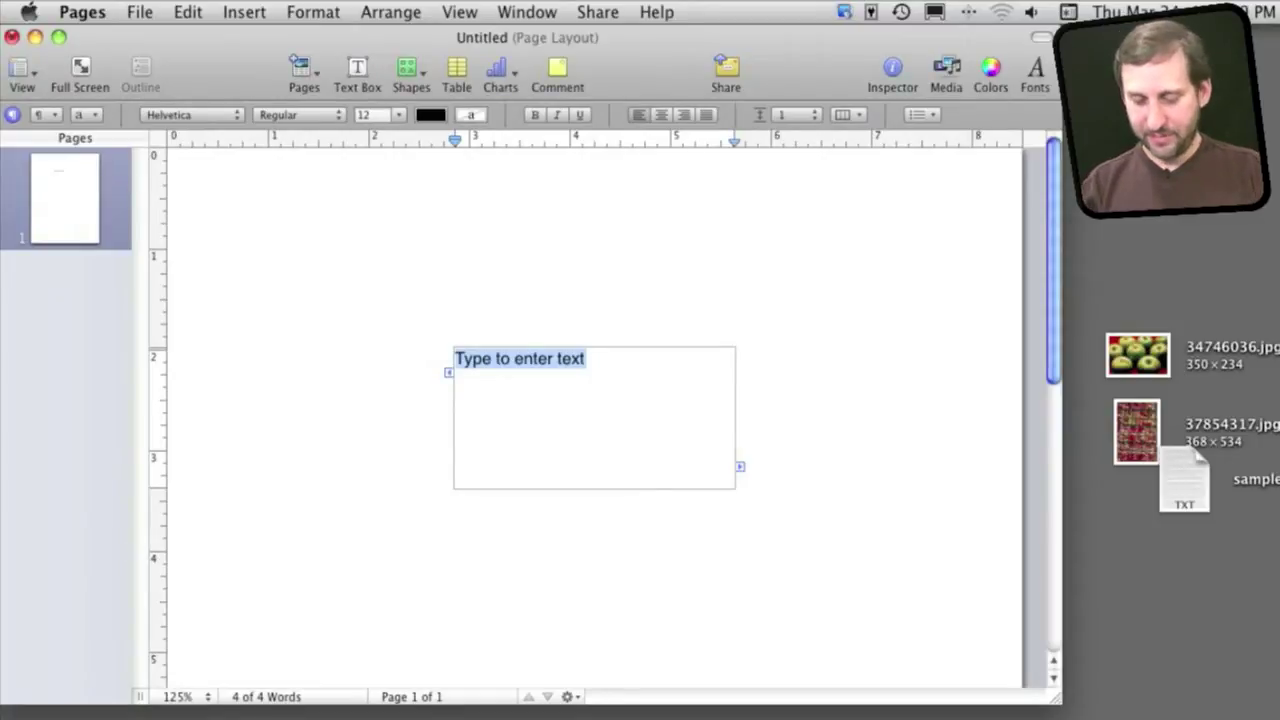
Type the title 'All About Apples' into the text box and select the box as an object.
text(All About Apples)
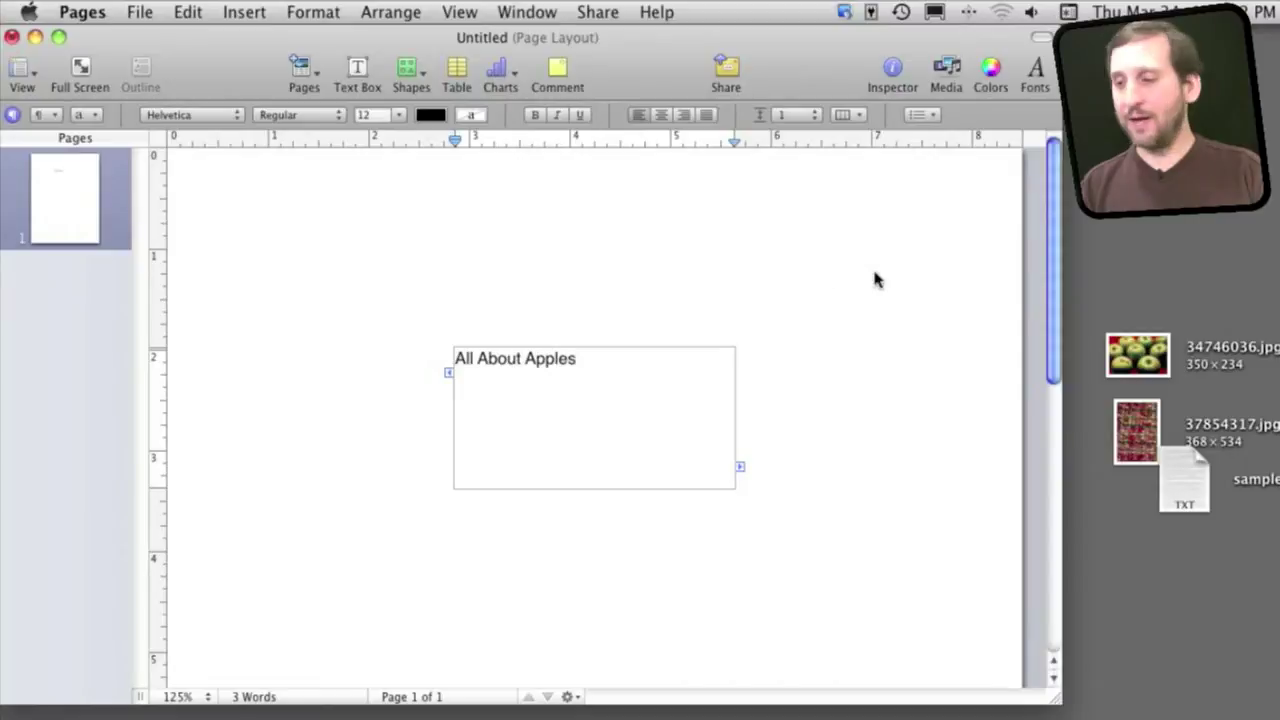
click(760, 330)
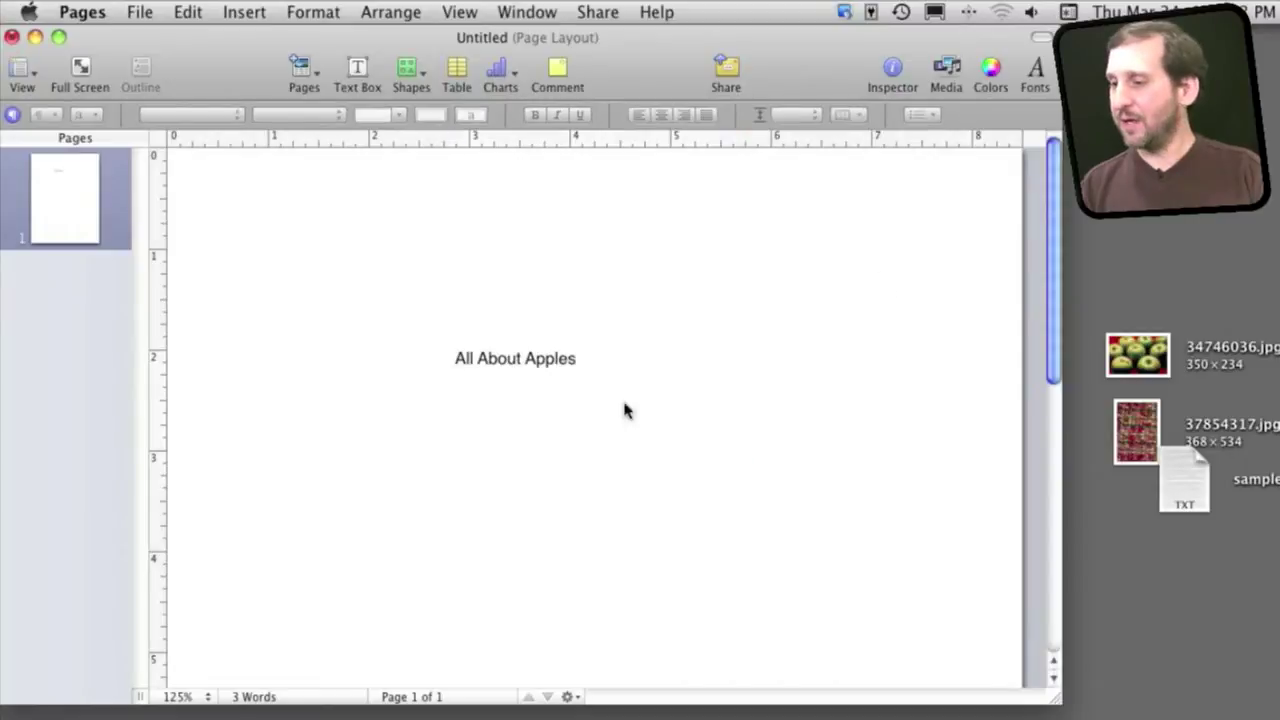
click(551, 397)
click(846, 383)
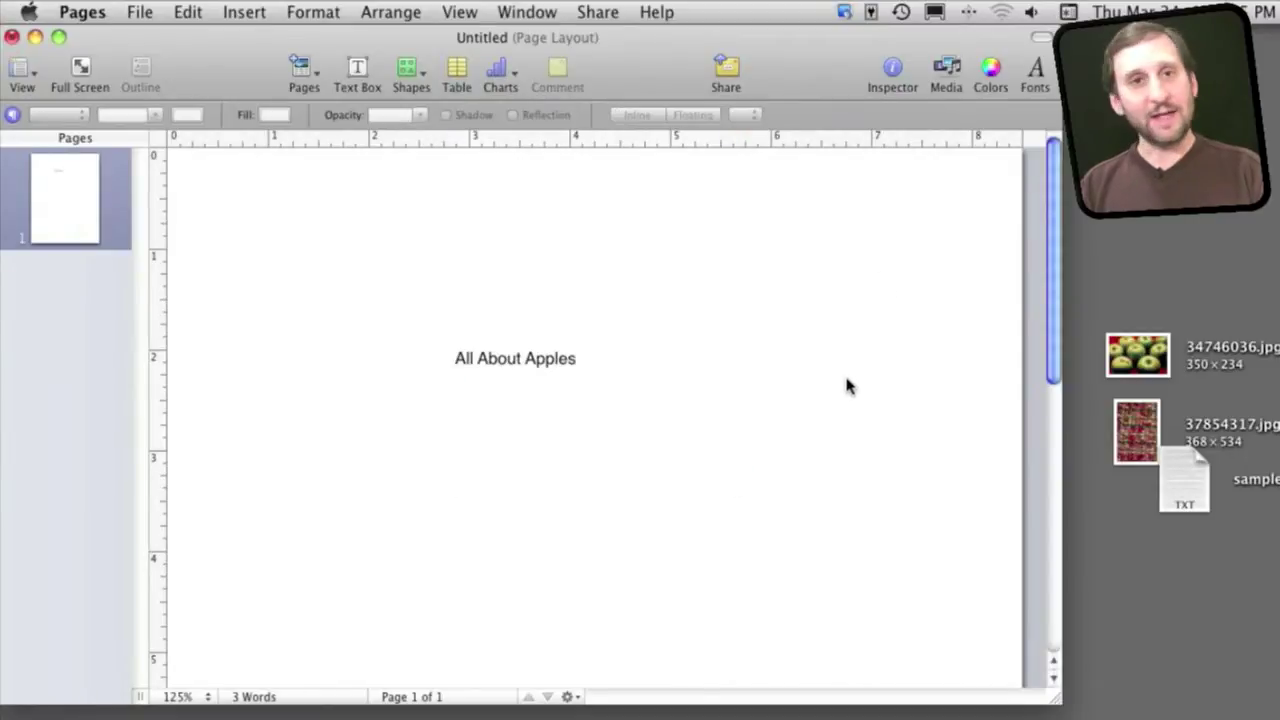
click(532, 385)
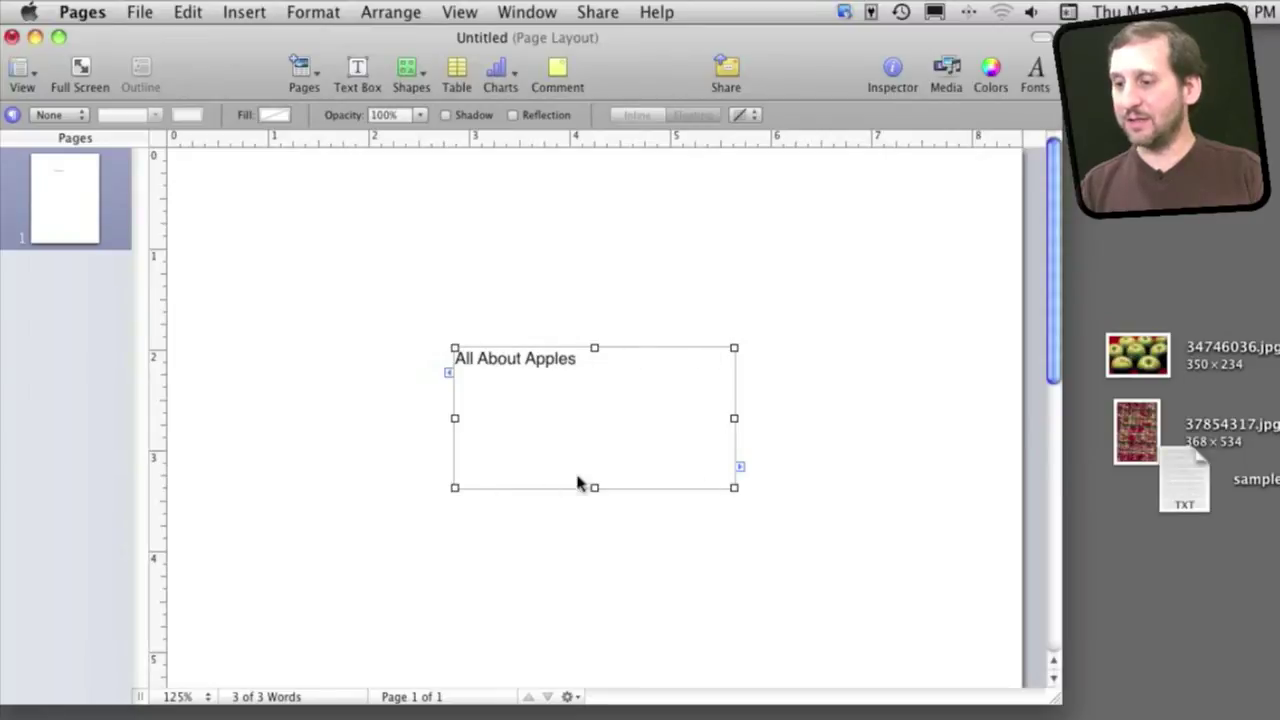
Move the title box to the page top and stretch it to 7.50 × 0.58 in.
drag(596, 450, 608, 296)
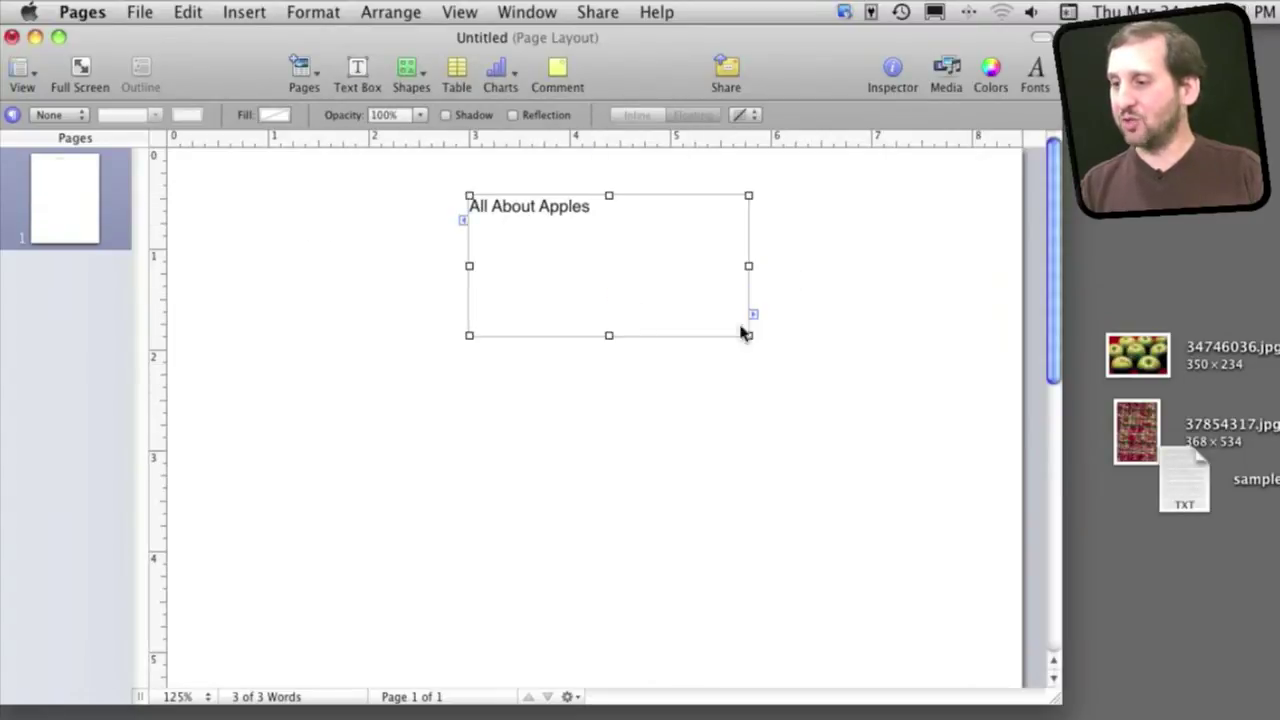
drag(749, 335, 720, 306)
drag(651, 254, 378, 254)
drag(464, 307, 970, 254)
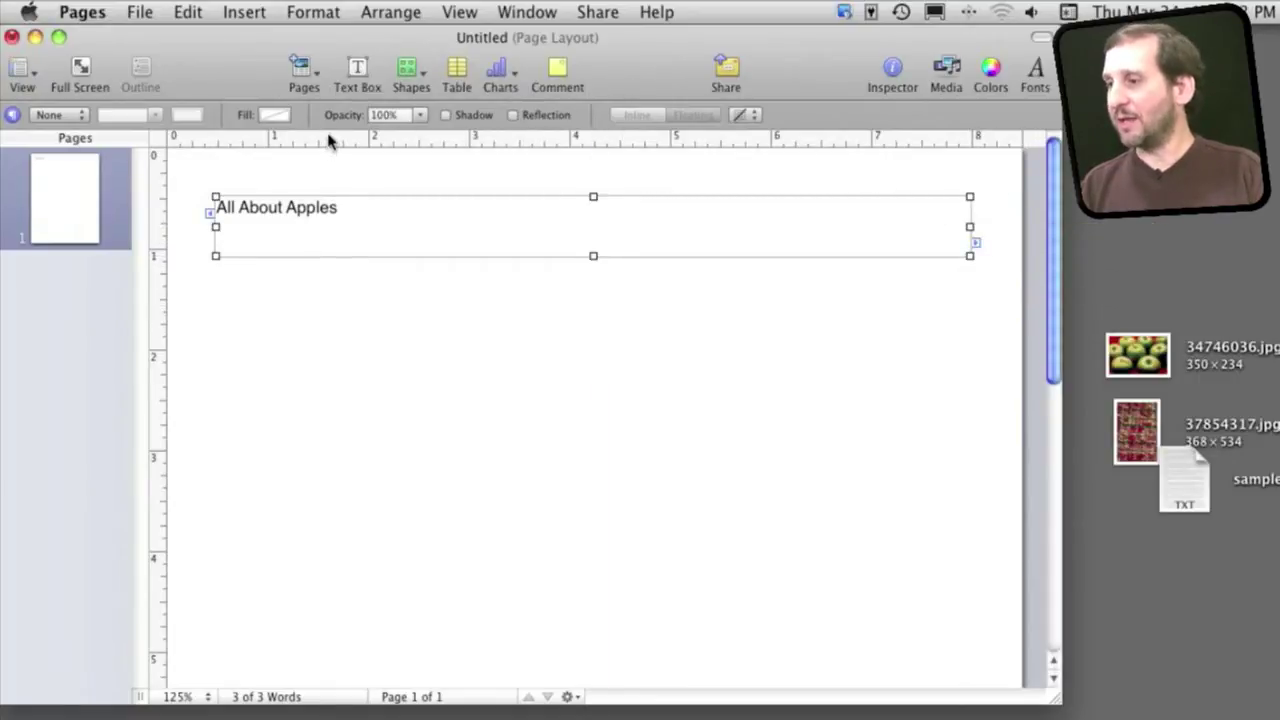
key(super+t)
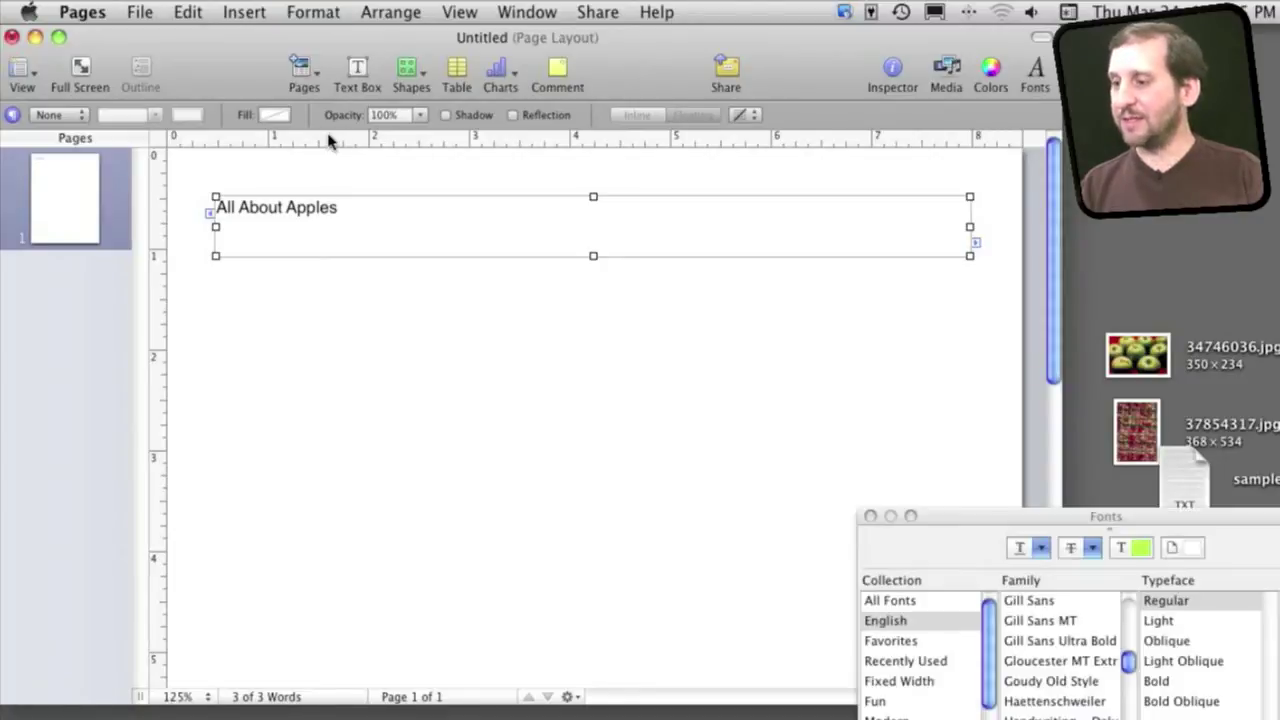
Make the title text 18 pt bold in the Fonts panel.
drag(925, 514, 539, 296)
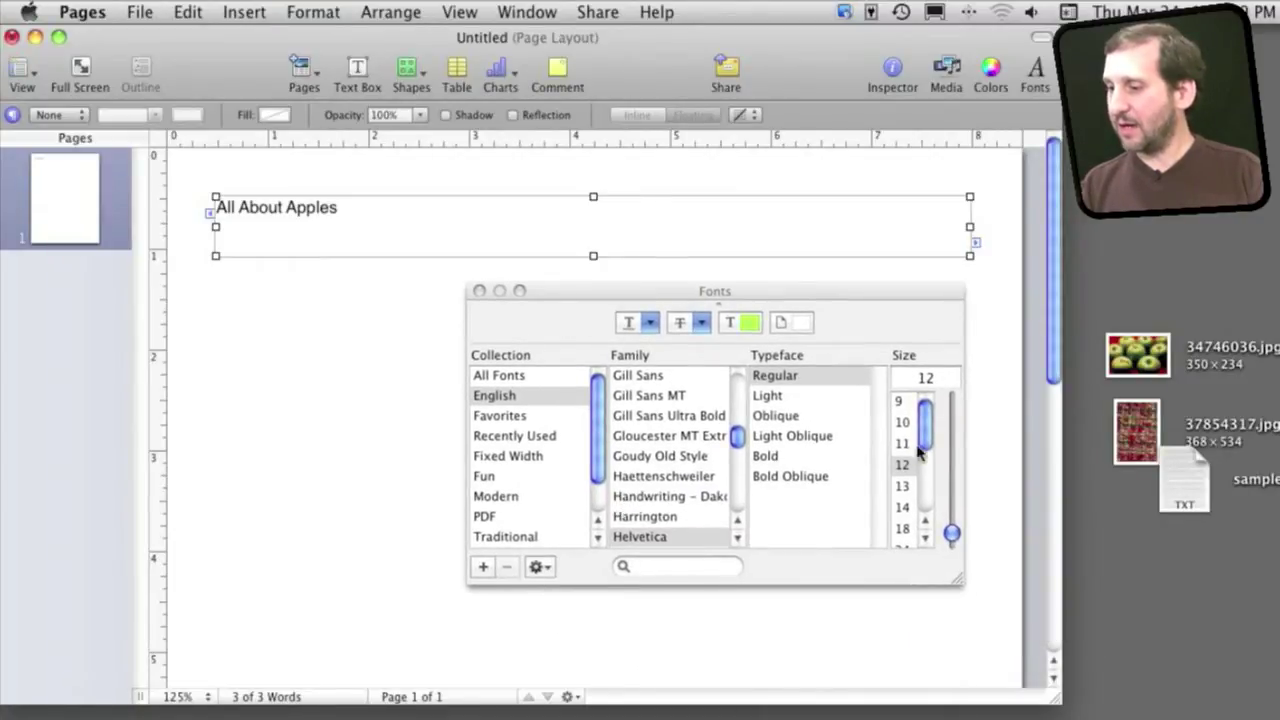
click(904, 529)
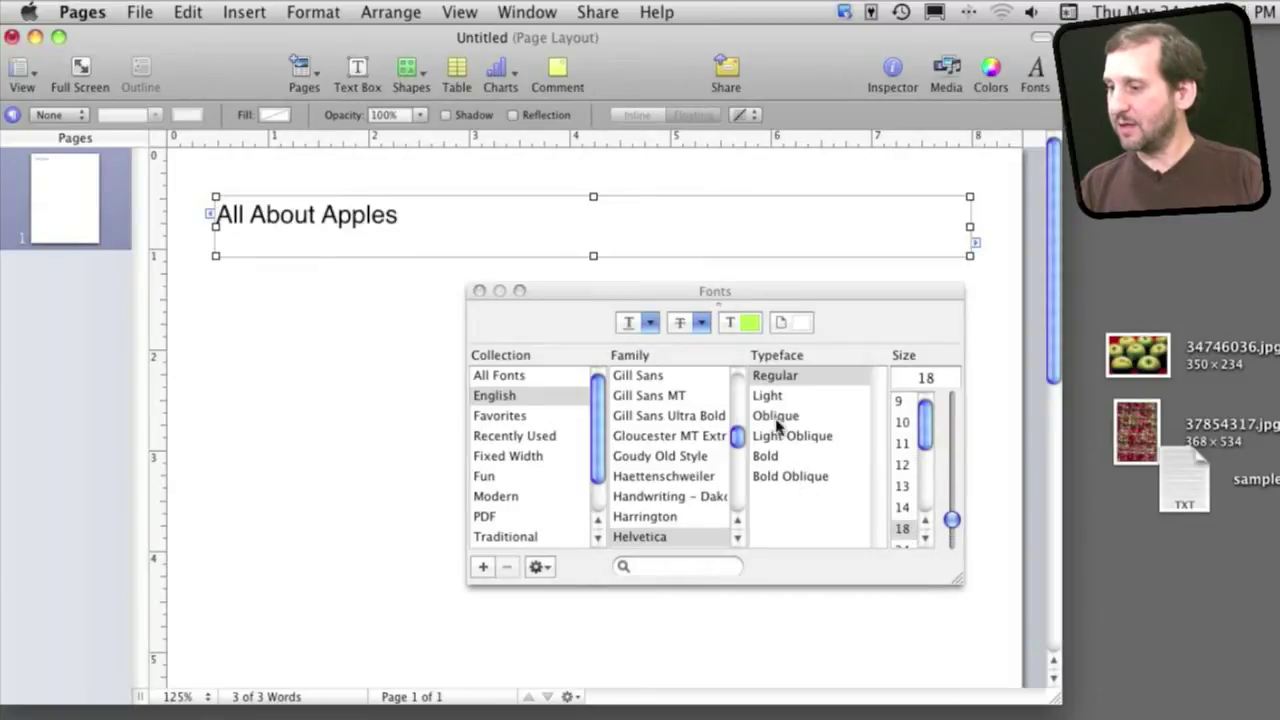
click(777, 458)
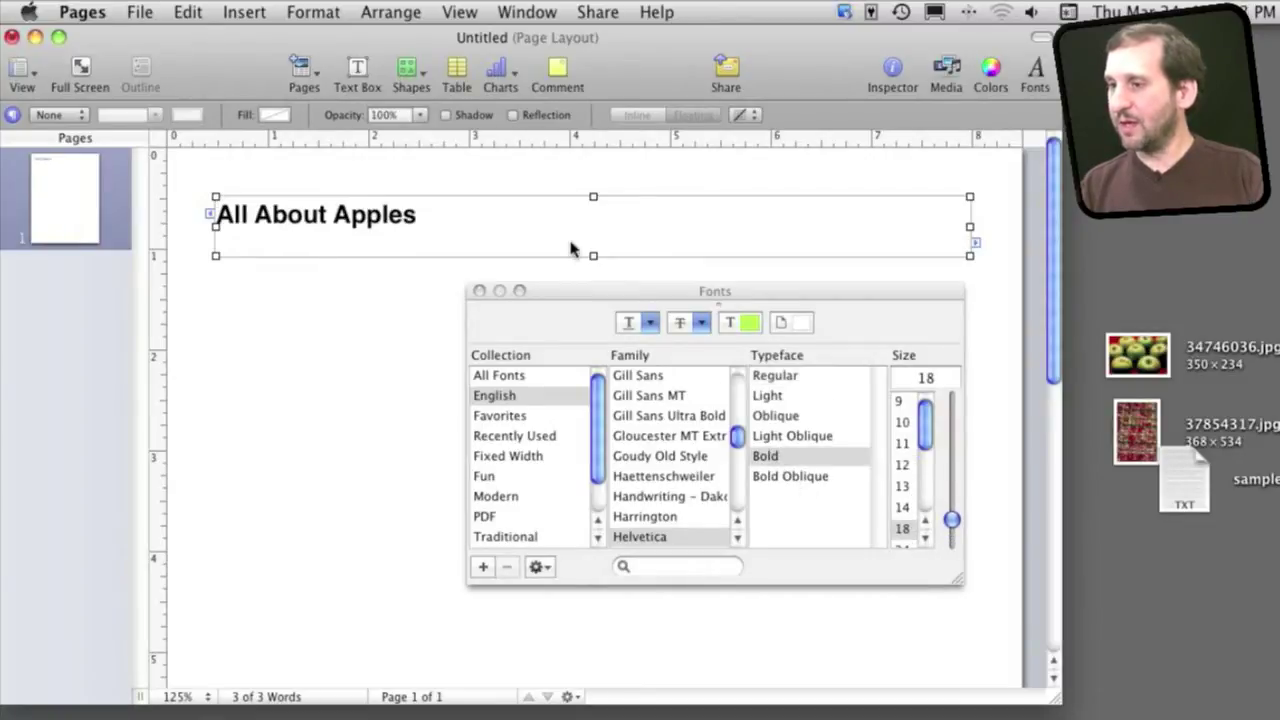
click(479, 291)
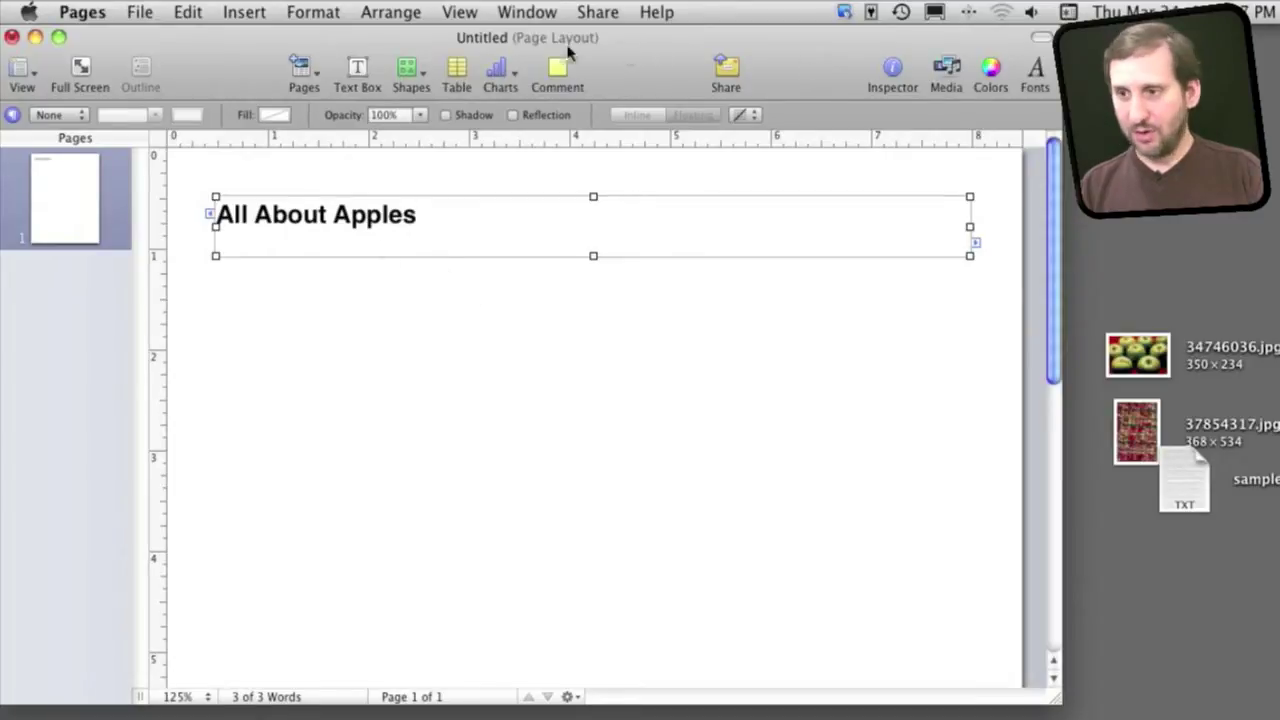
Centre the title text within its box.
click(314, 12)
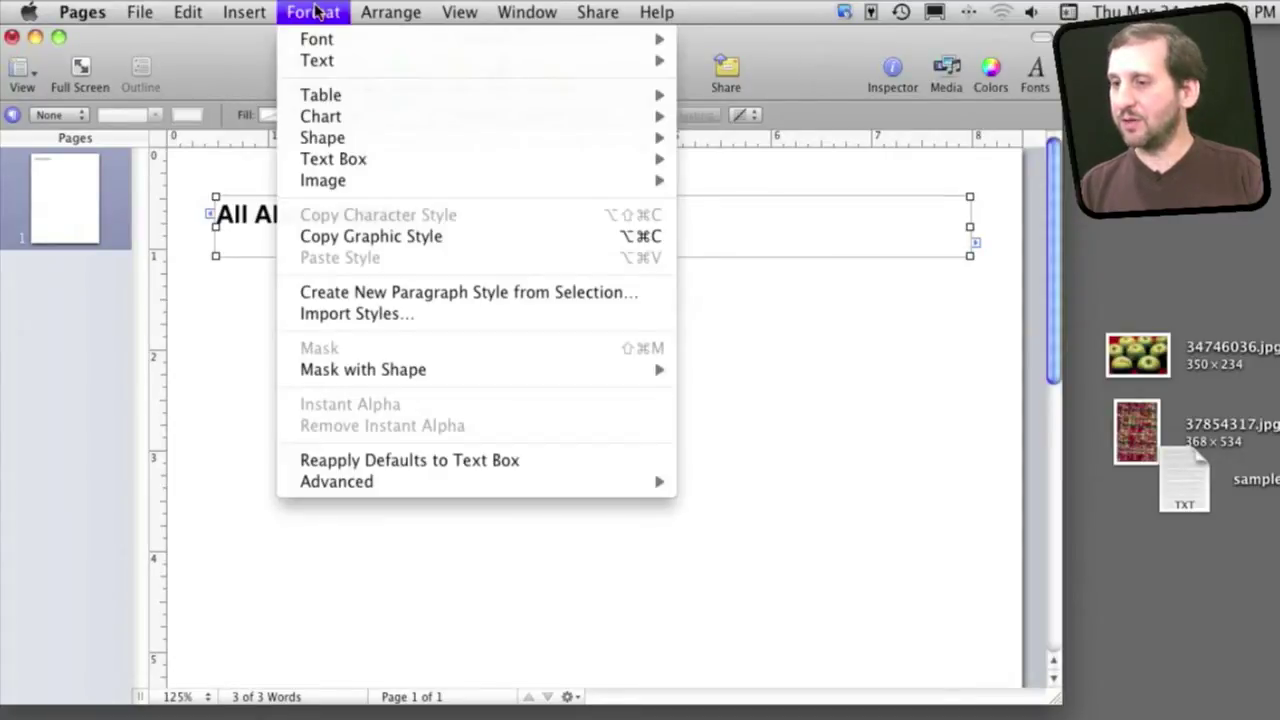
mouse_move(320, 42)
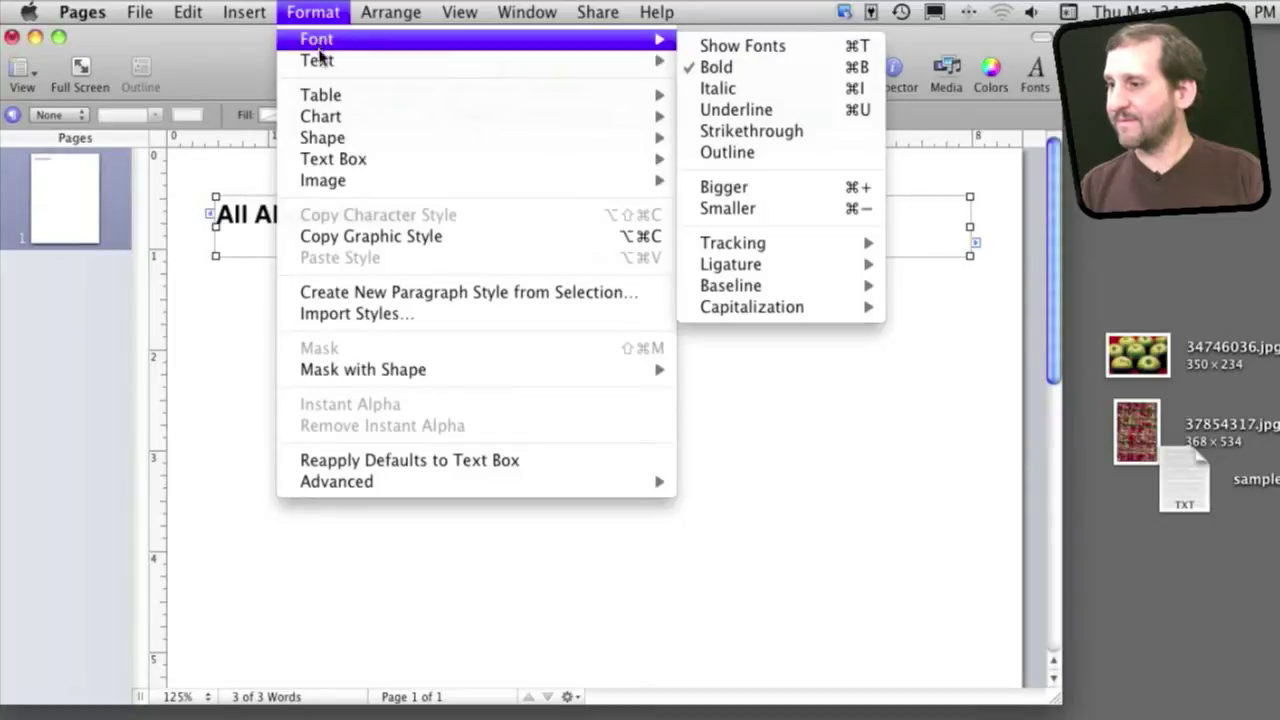
click(725, 83)
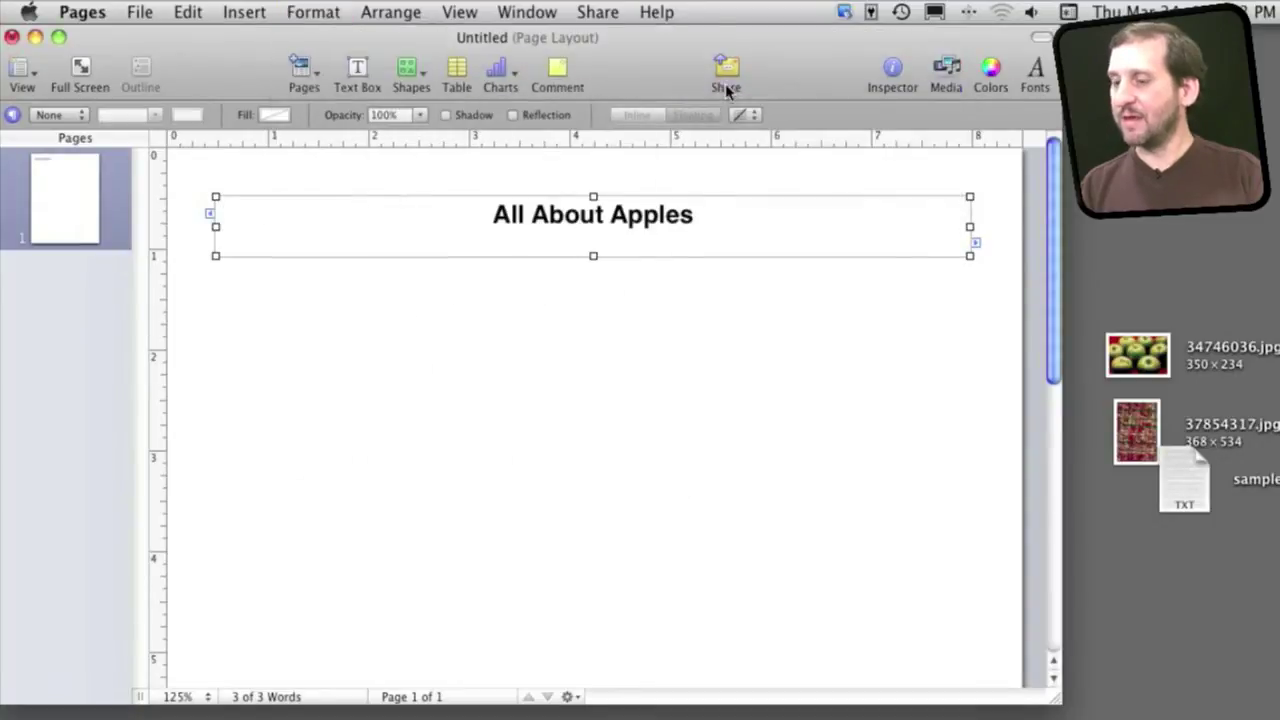
Drop the green apples photo 34746036.jpg onto the page, shrink it, and place it right below the title.
click(723, 291)
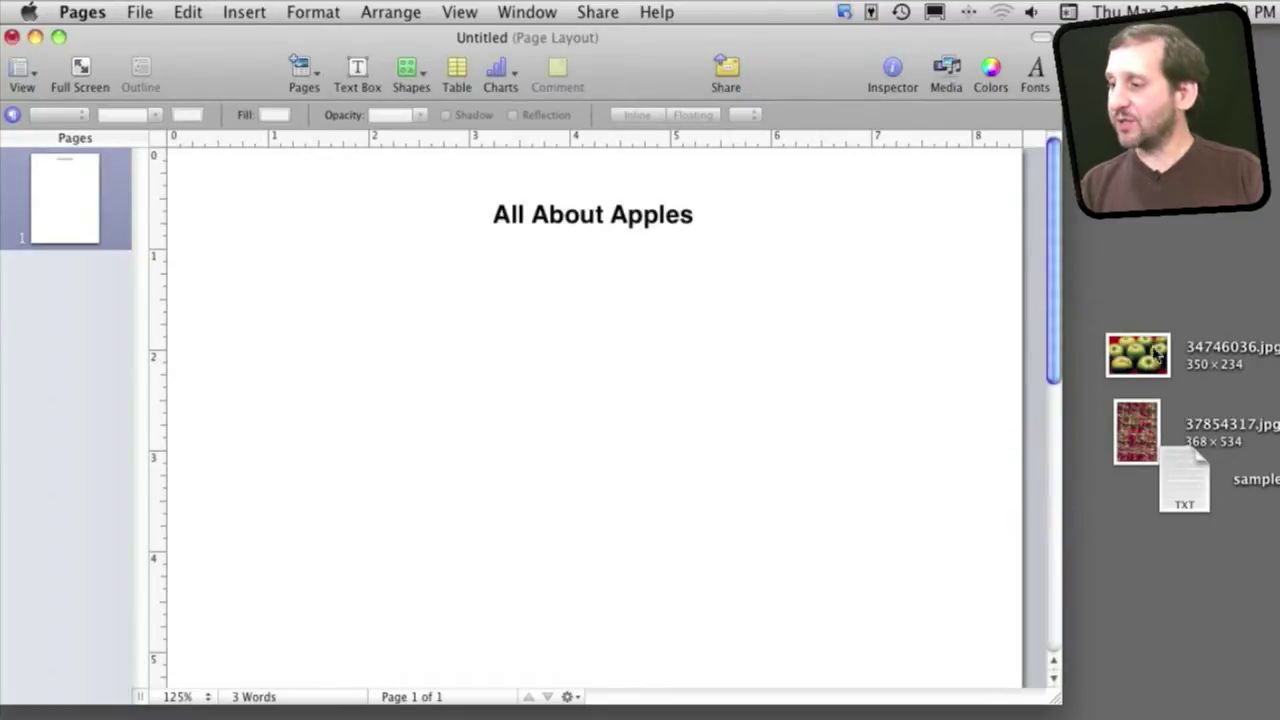
drag(1142, 360, 680, 364)
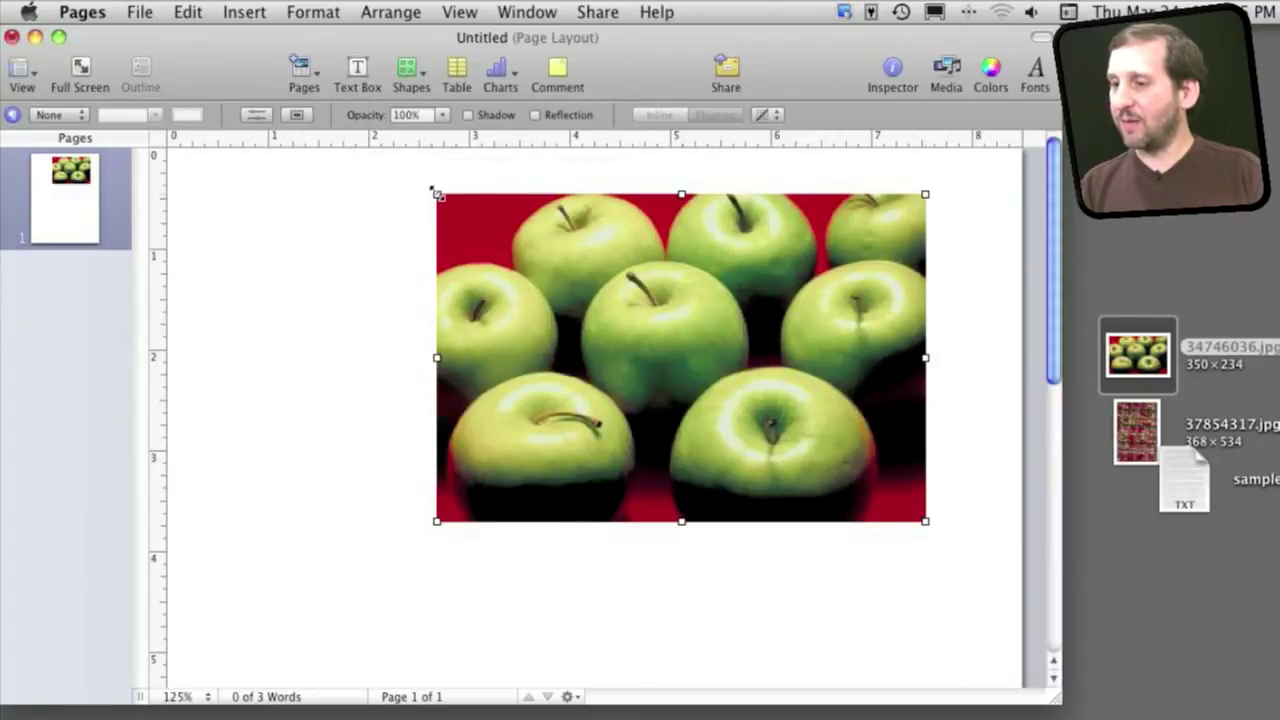
drag(434, 191, 560, 302)
drag(734, 449, 799, 403)
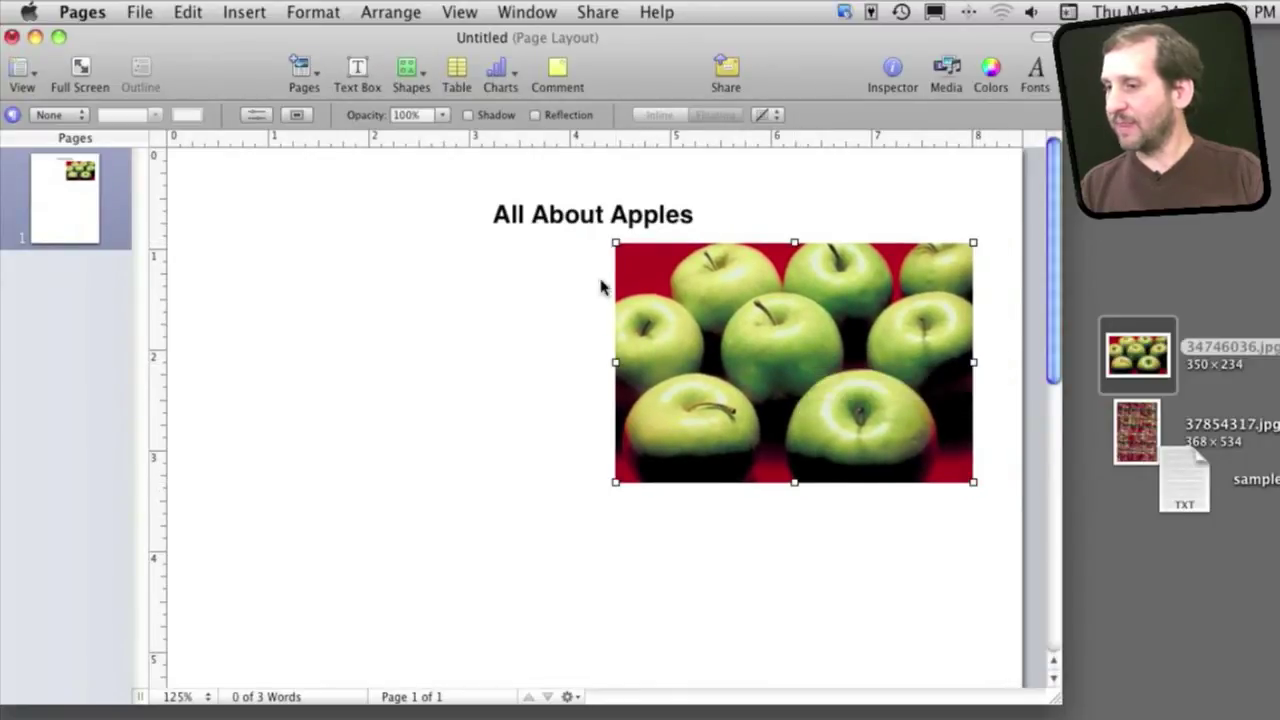
Add a new text box left of the apples photo, enlarged to 3.74 × 2.33 in.
click(362, 68)
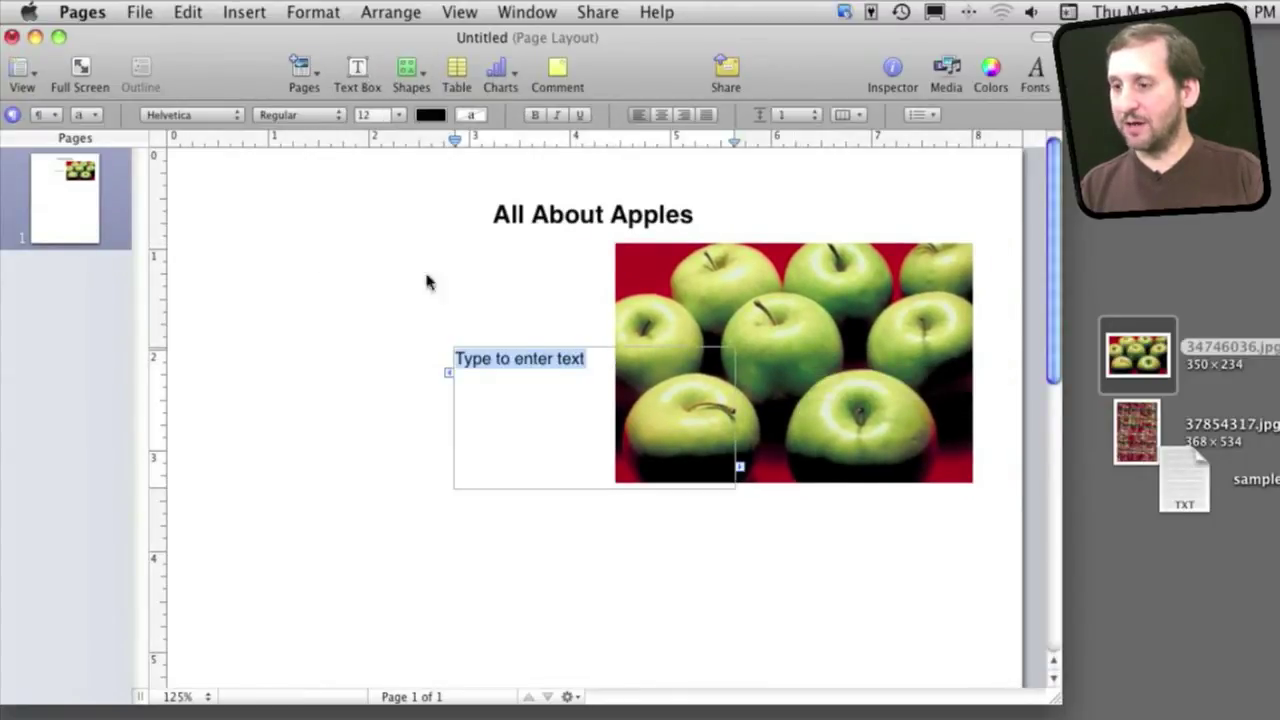
click(469, 580)
click(520, 438)
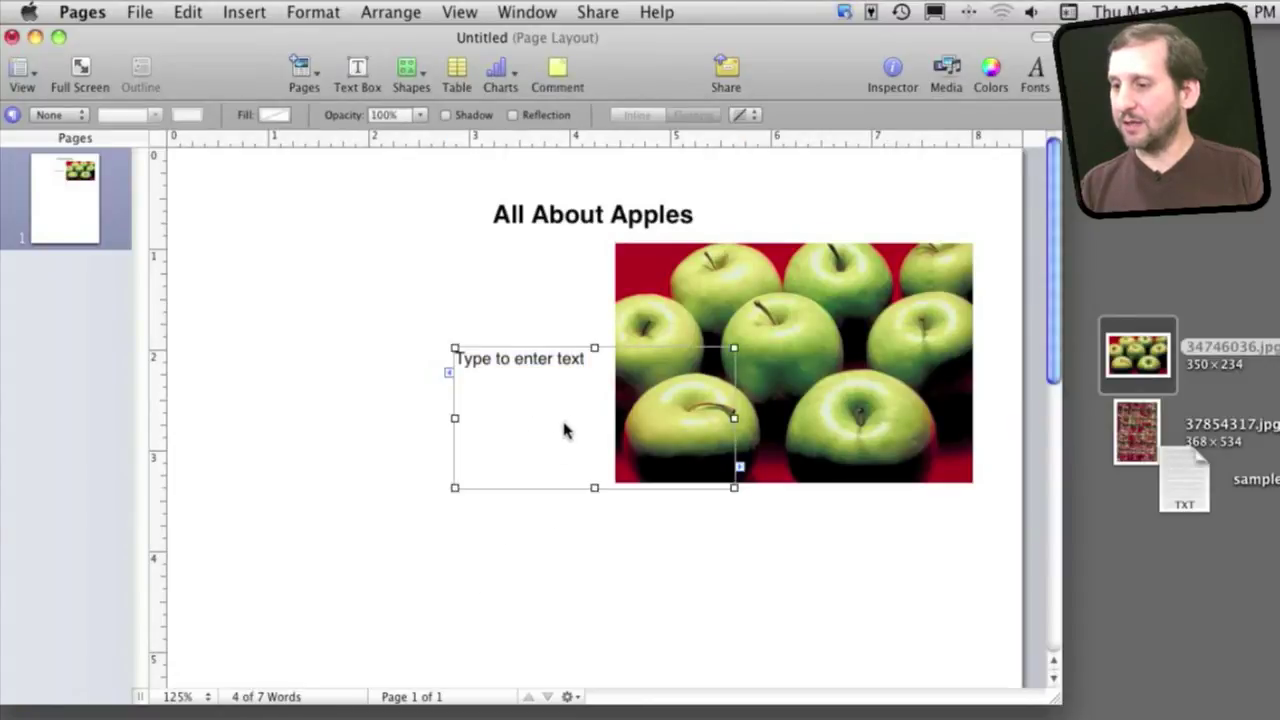
drag(565, 427, 335, 330)
drag(499, 390, 596, 486)
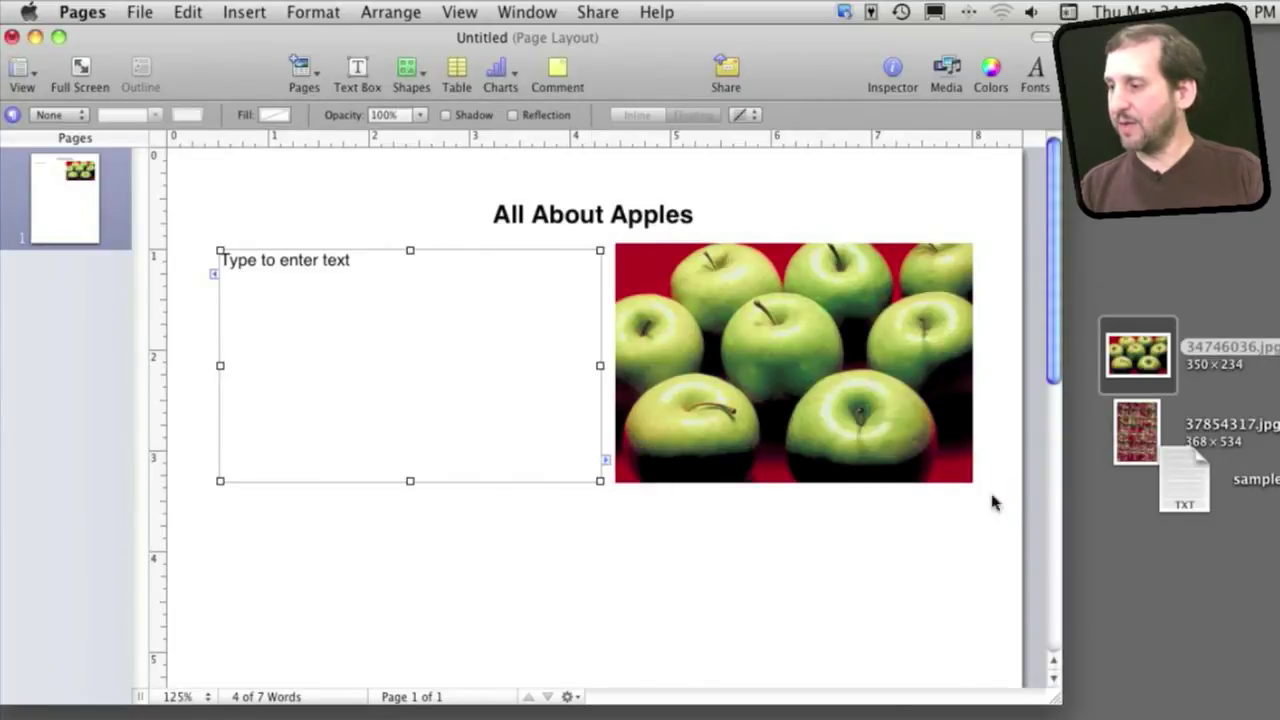
Copy all of sampletext.txt and paste the Lorem ipsum text into the new box.
double_click(1190, 485)
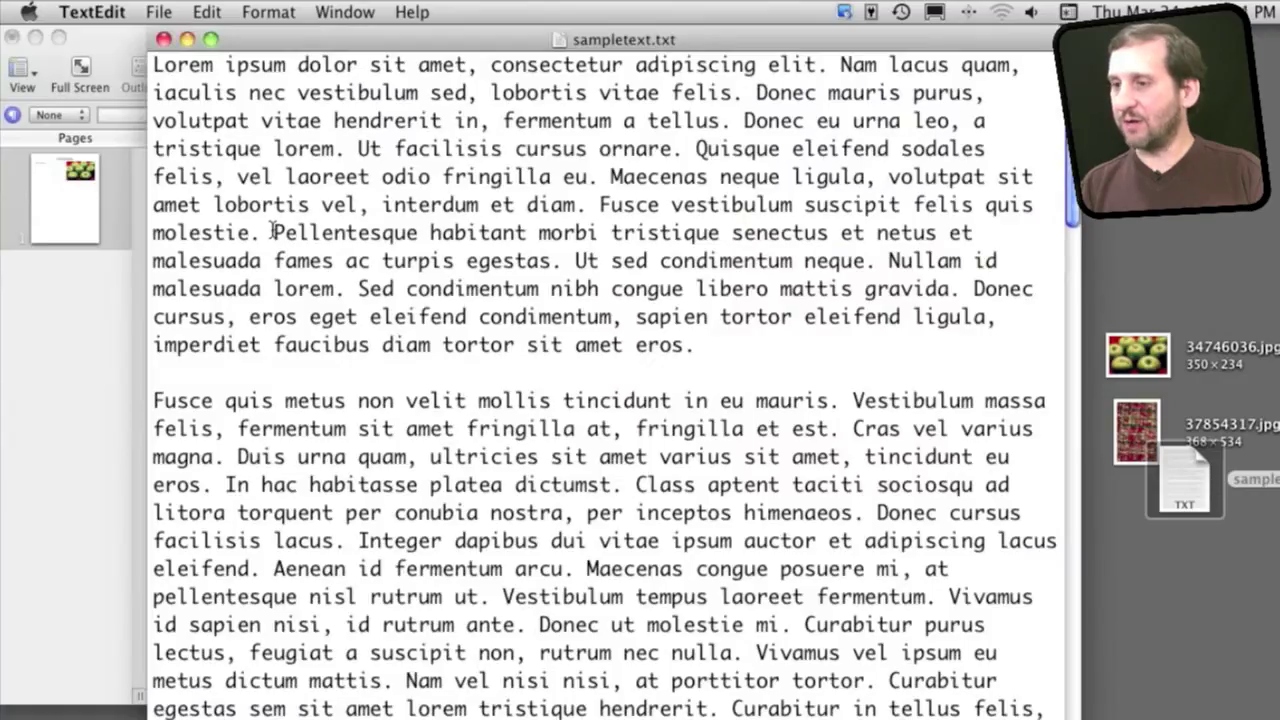
key(super+a)
key(super+c)
key(super+w)
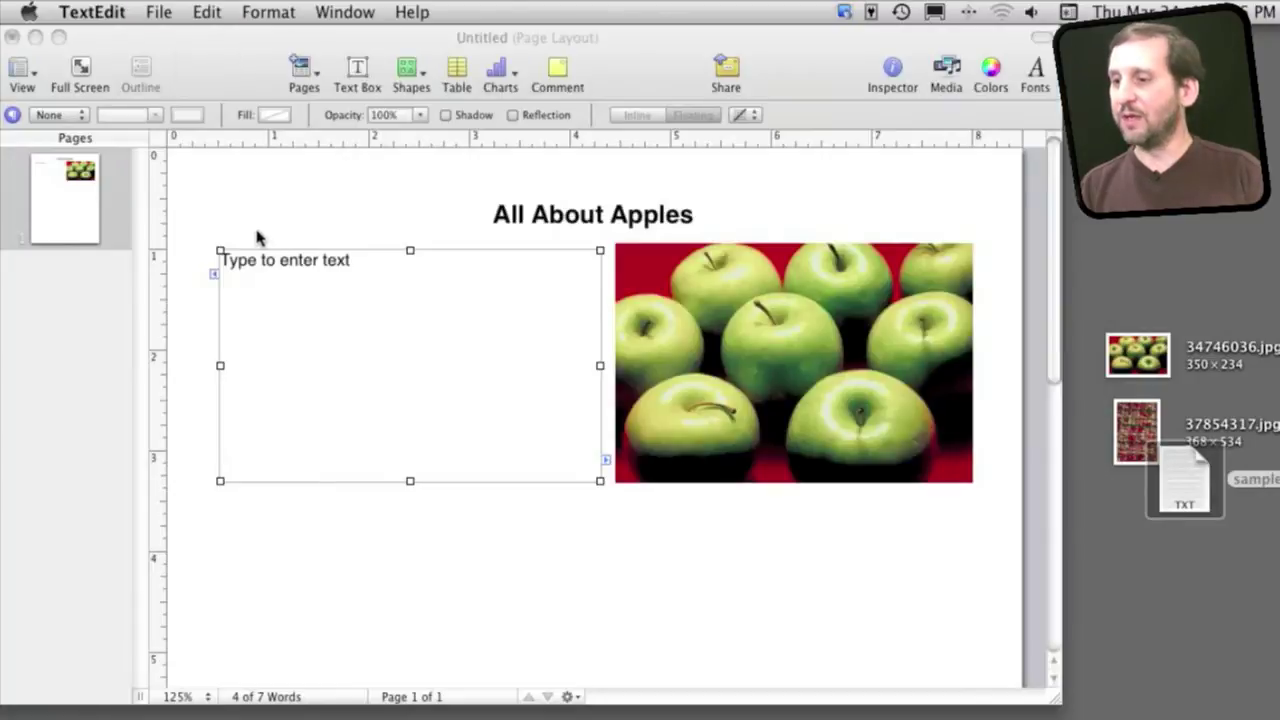
click(365, 361)
key(super+v)
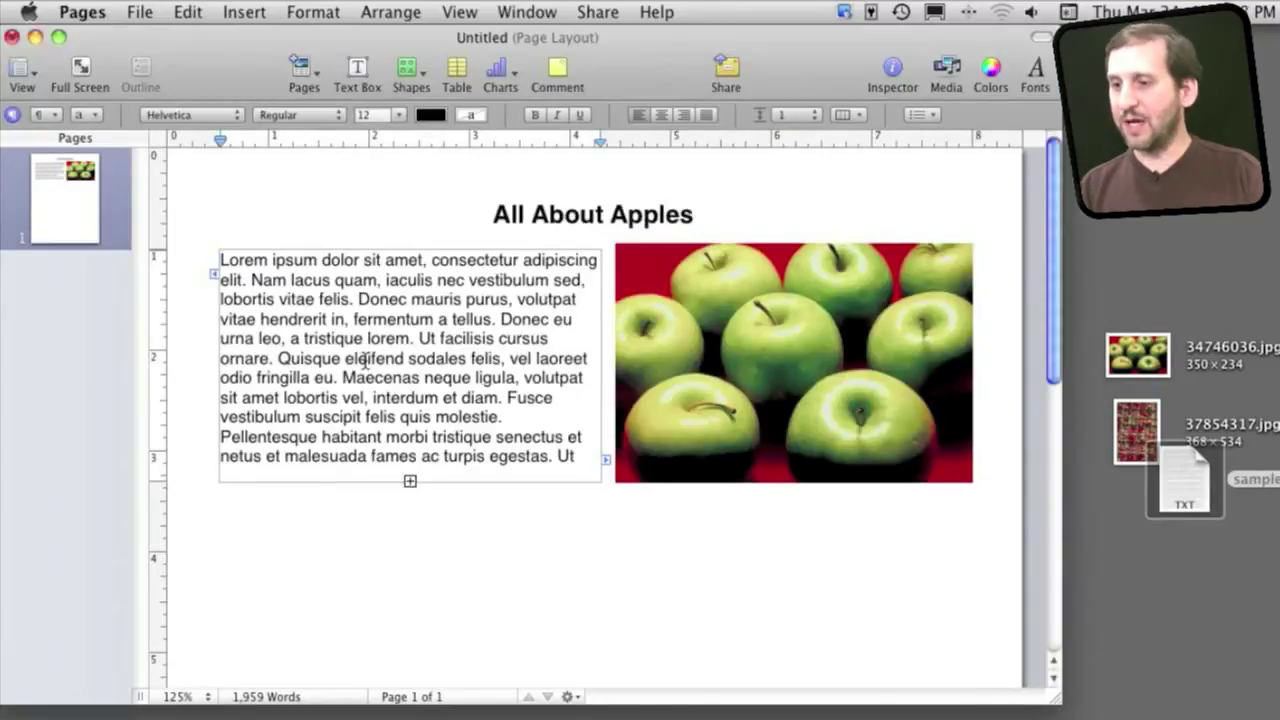
click(1133, 420)
Place the apple-baskets photo 37854317.jpg under the body text, scaled down and aligned to the column.
drag(1133, 420, 399, 527)
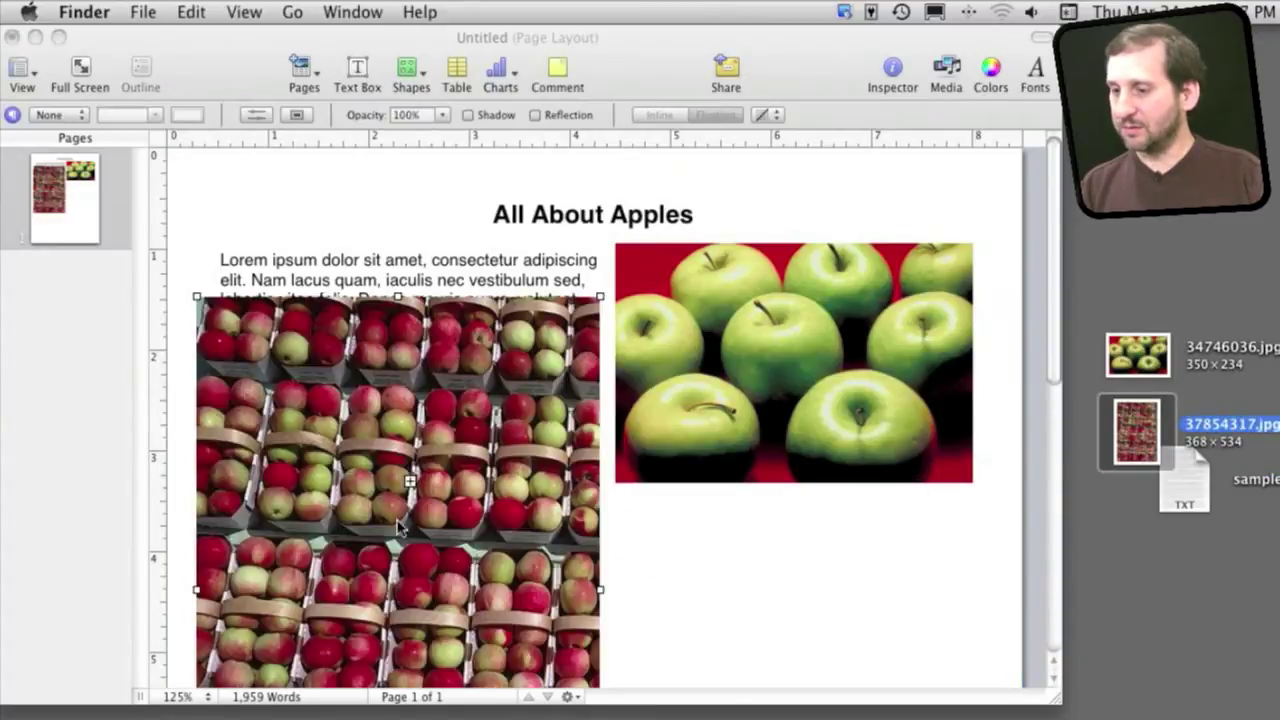
drag(370, 345, 380, 557)
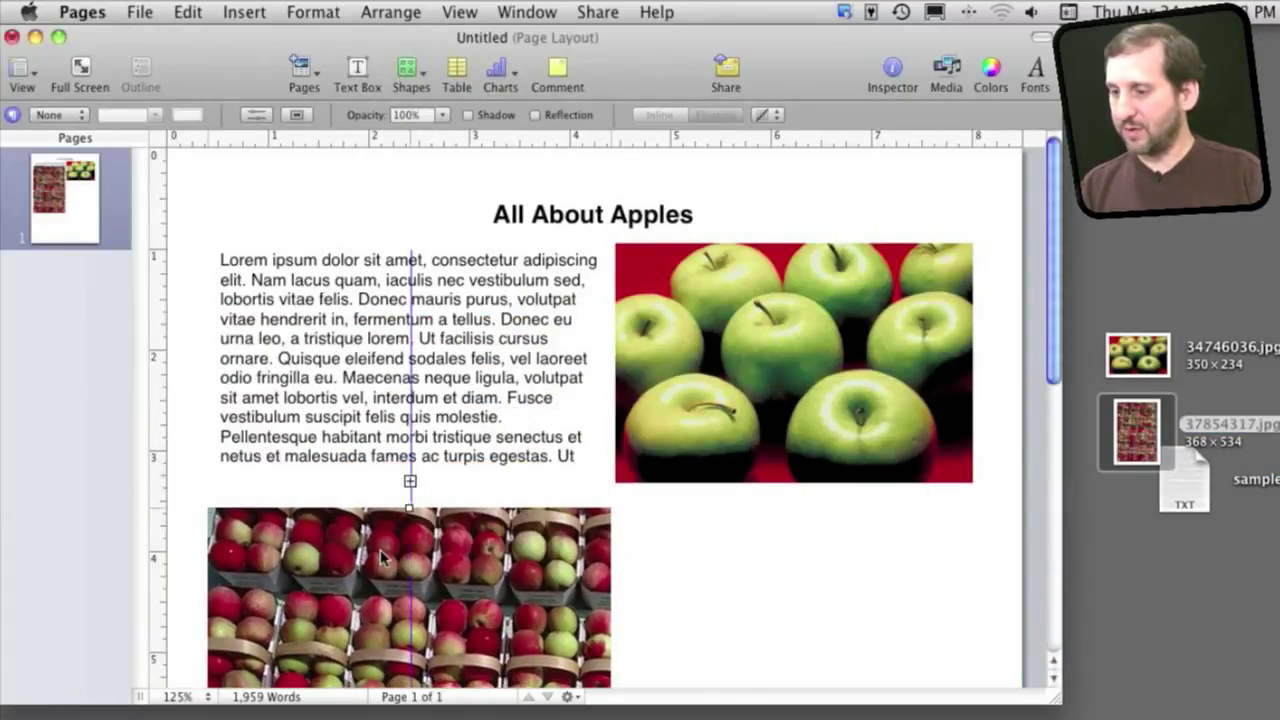
drag(611, 508, 565, 522)
drag(433, 580, 440, 557)
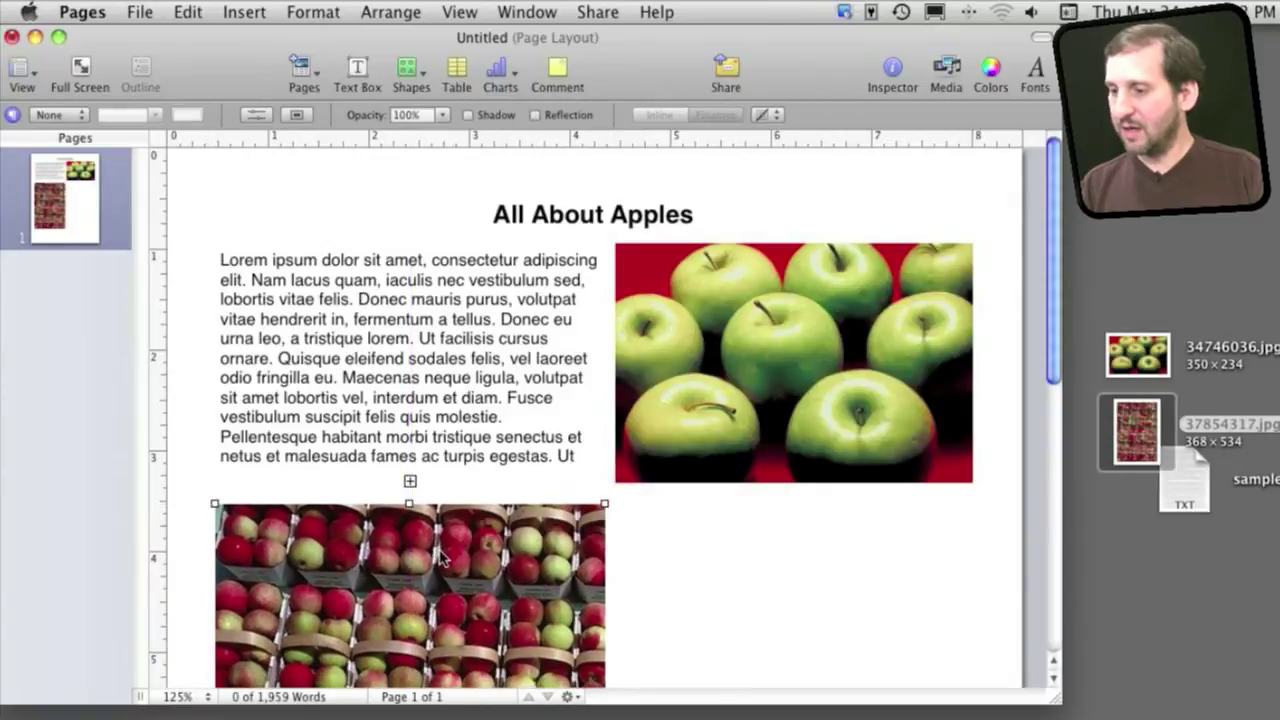
Add a 3.44 × 3.39 in text box right of the baskets photo, then select it with the body box.
click(398, 368)
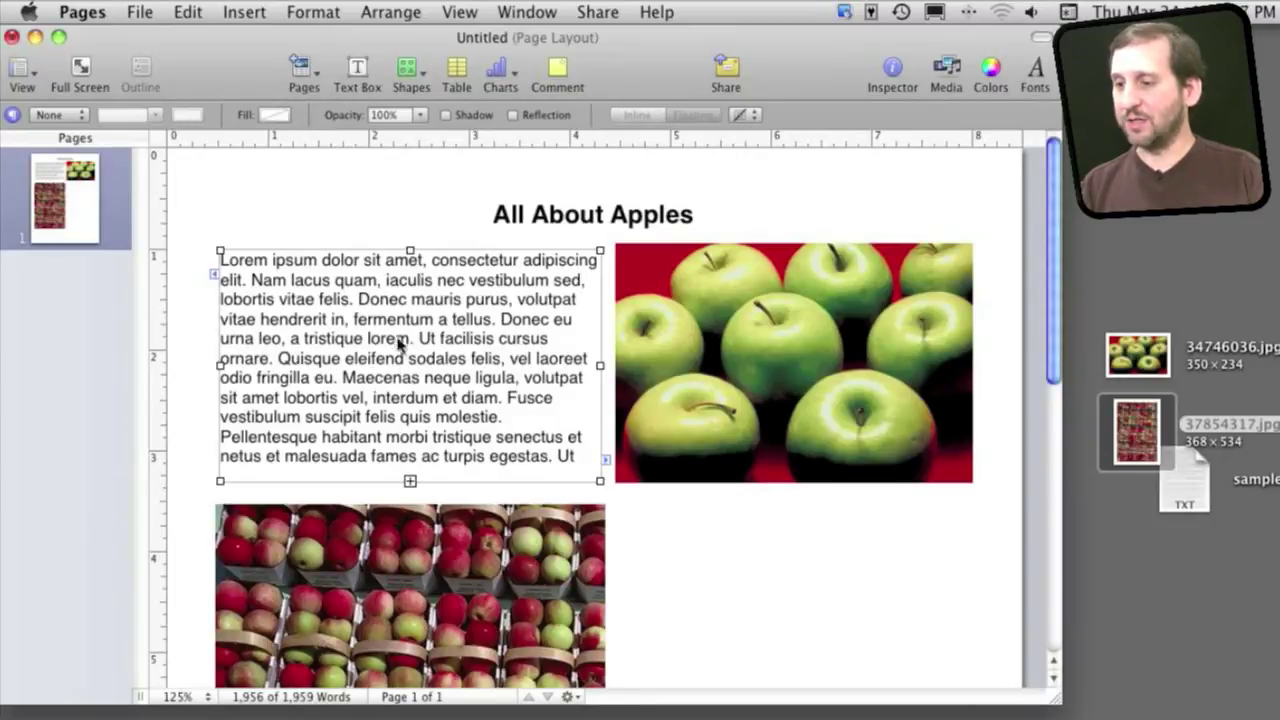
click(342, 189)
click(357, 72)
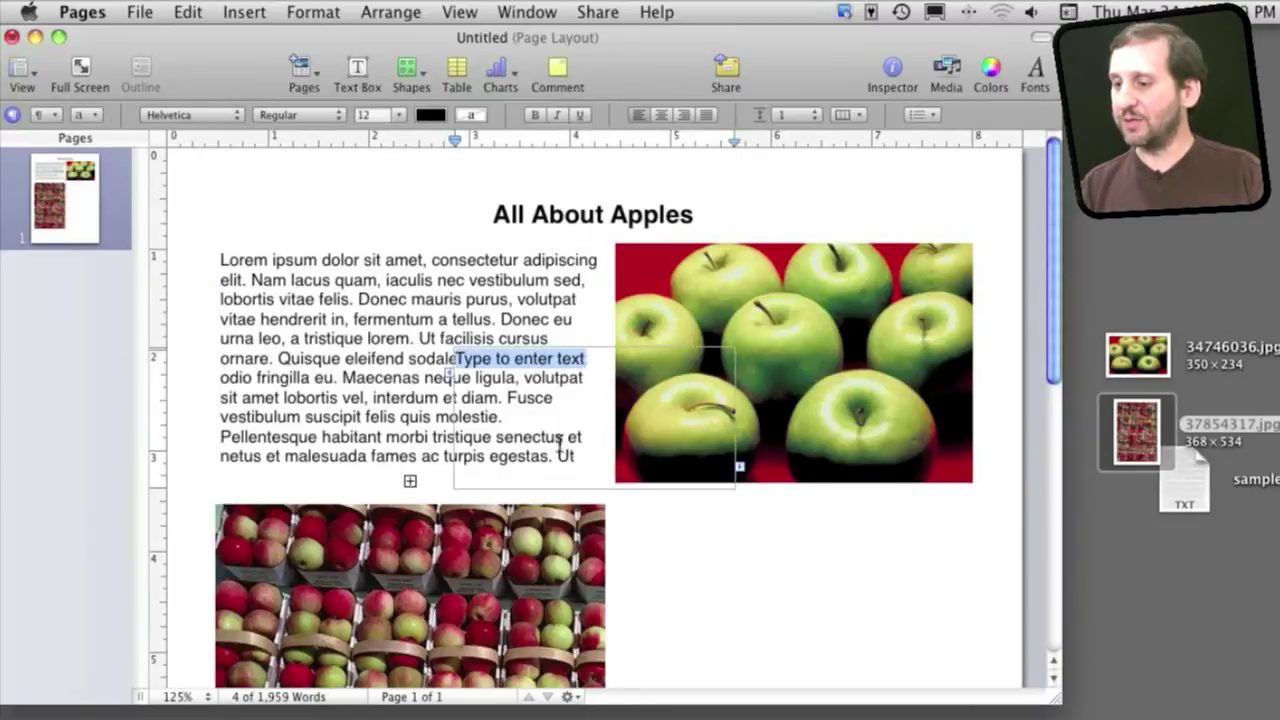
click(609, 375)
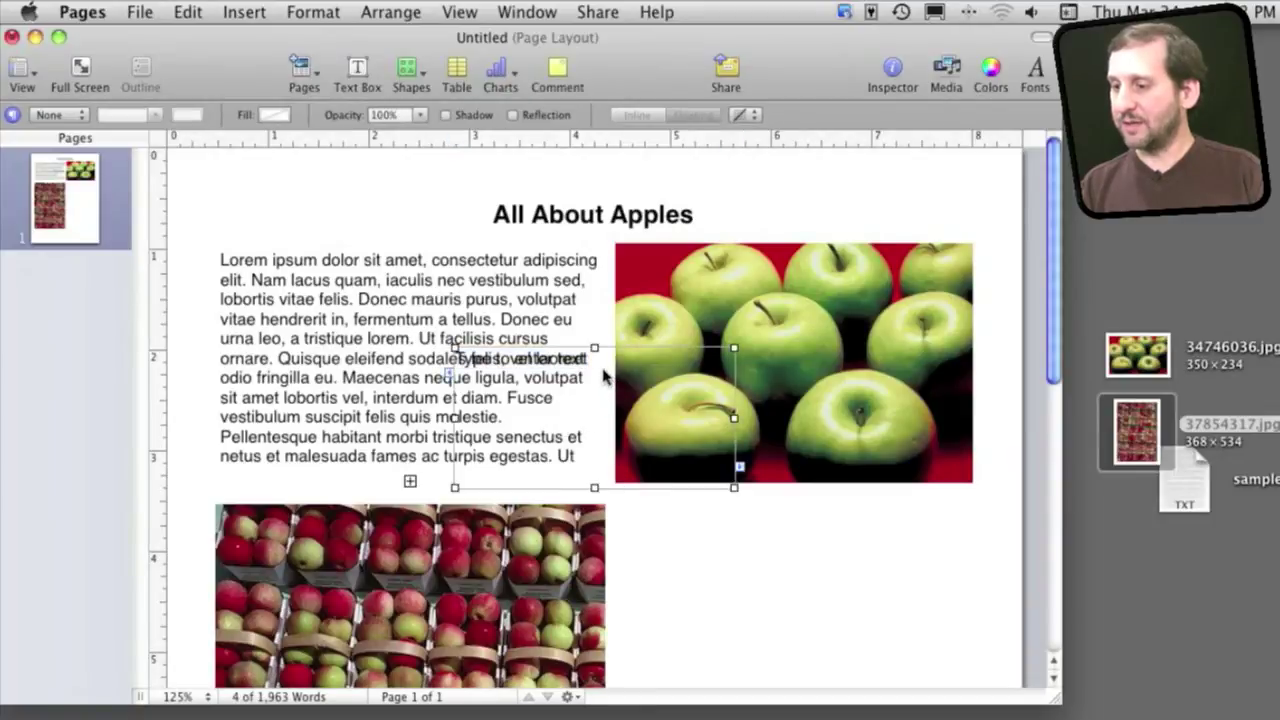
drag(609, 375, 798, 568)
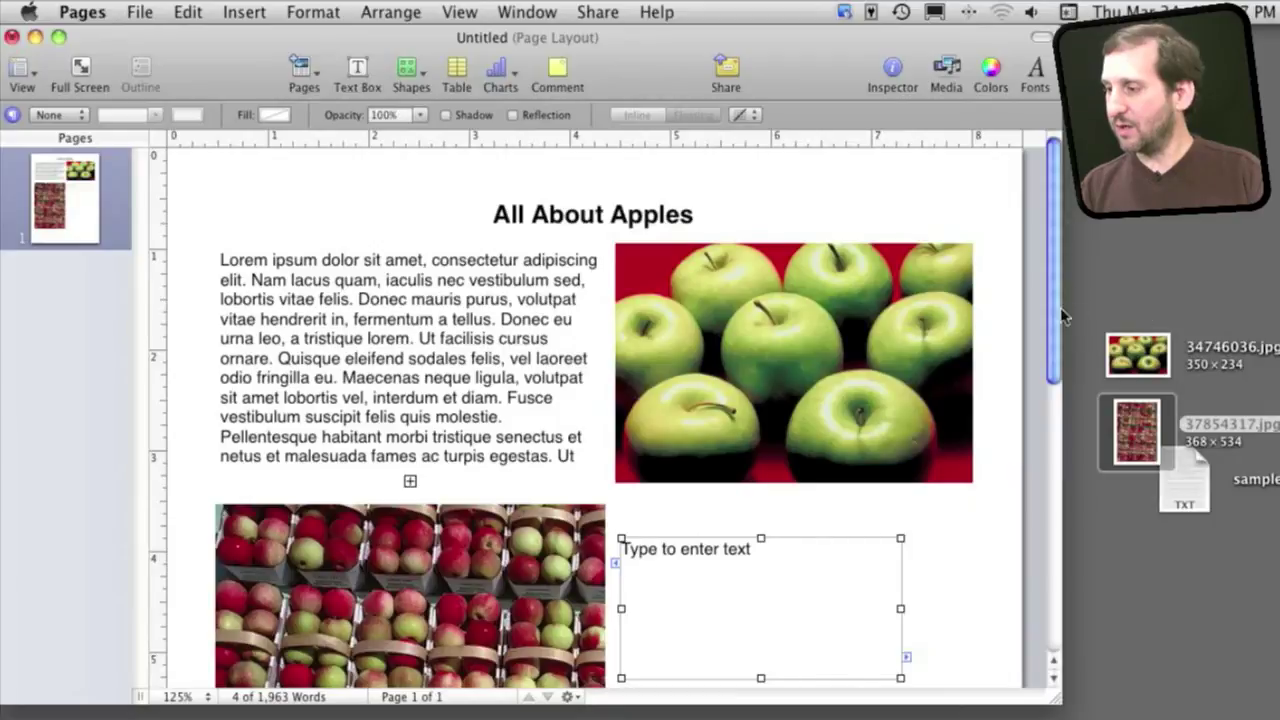
scroll(905, 478, down, 5)
drag(903, 466, 967, 665)
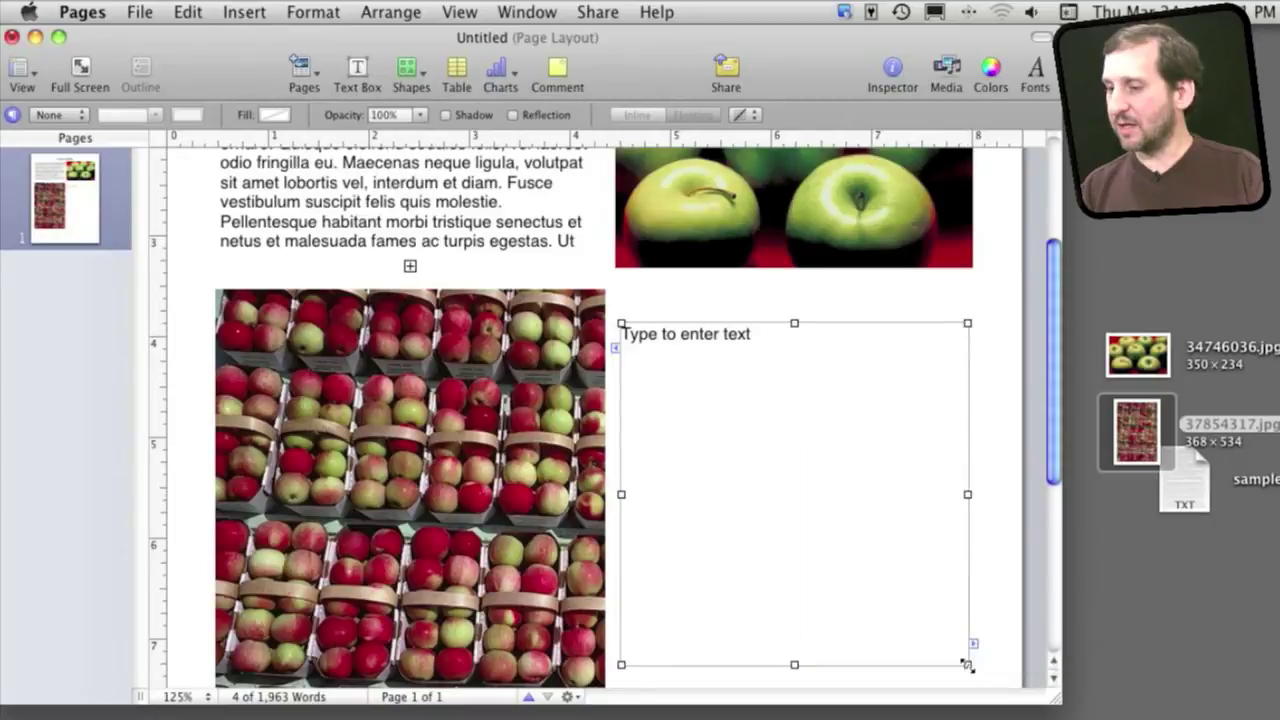
click(440, 208)
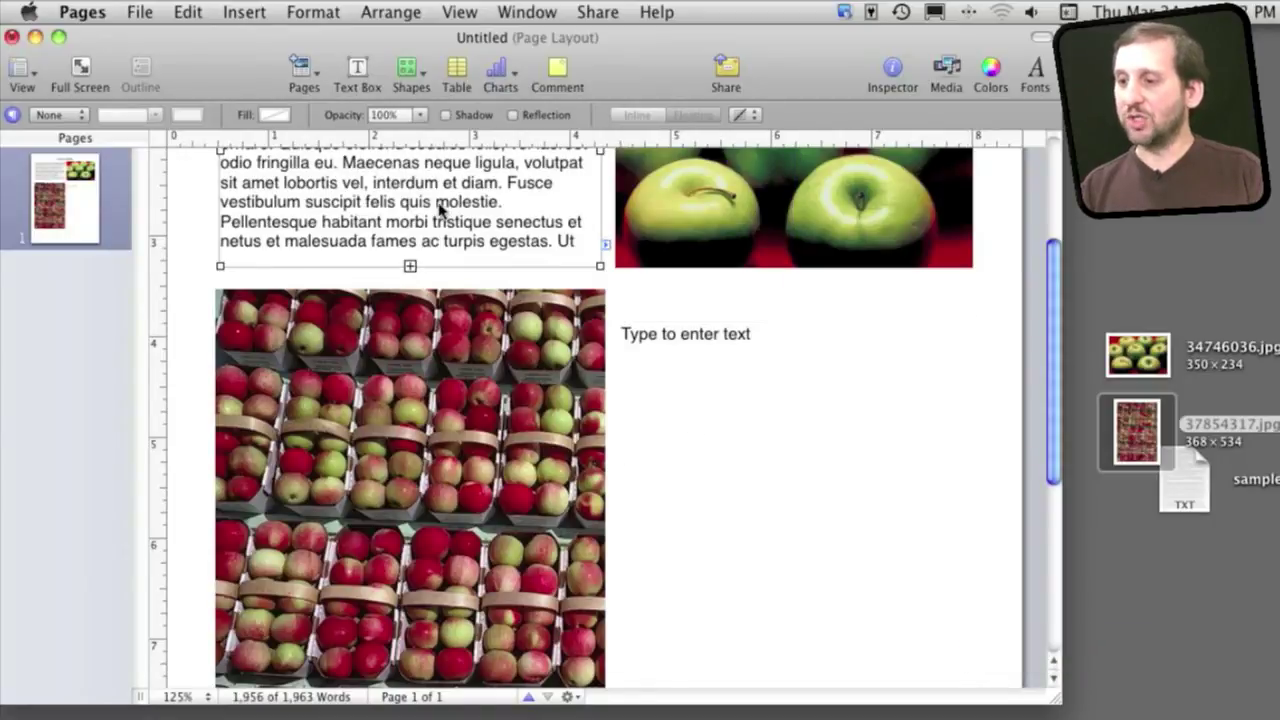
click(657, 352)
Link the body text box to the right-hand box with Link Selected Text Boxes.
click(313, 12)
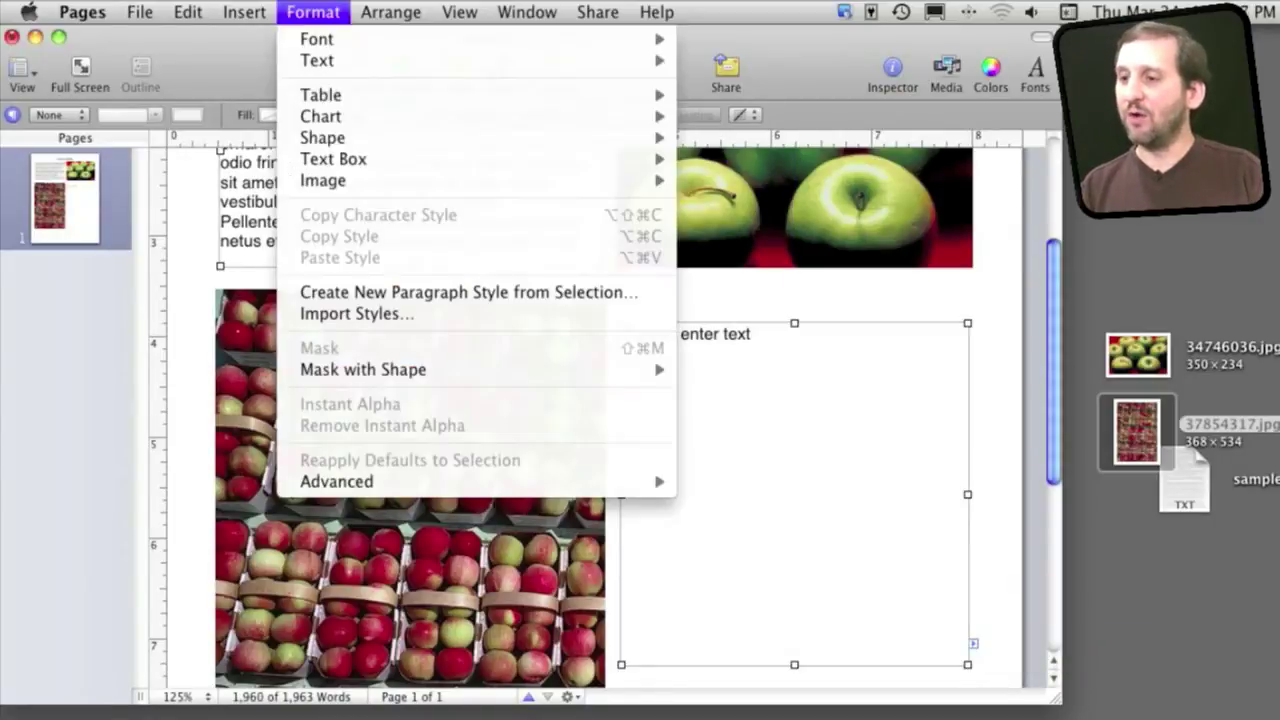
mouse_move(360, 165)
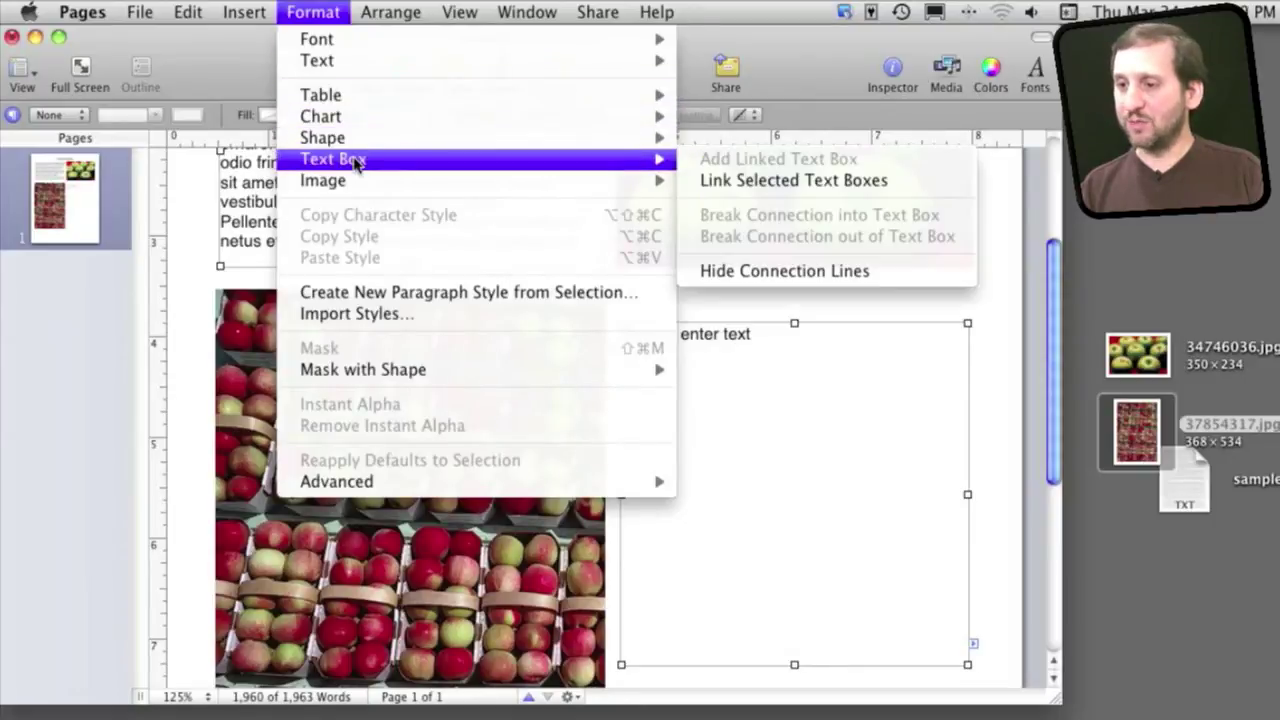
click(745, 181)
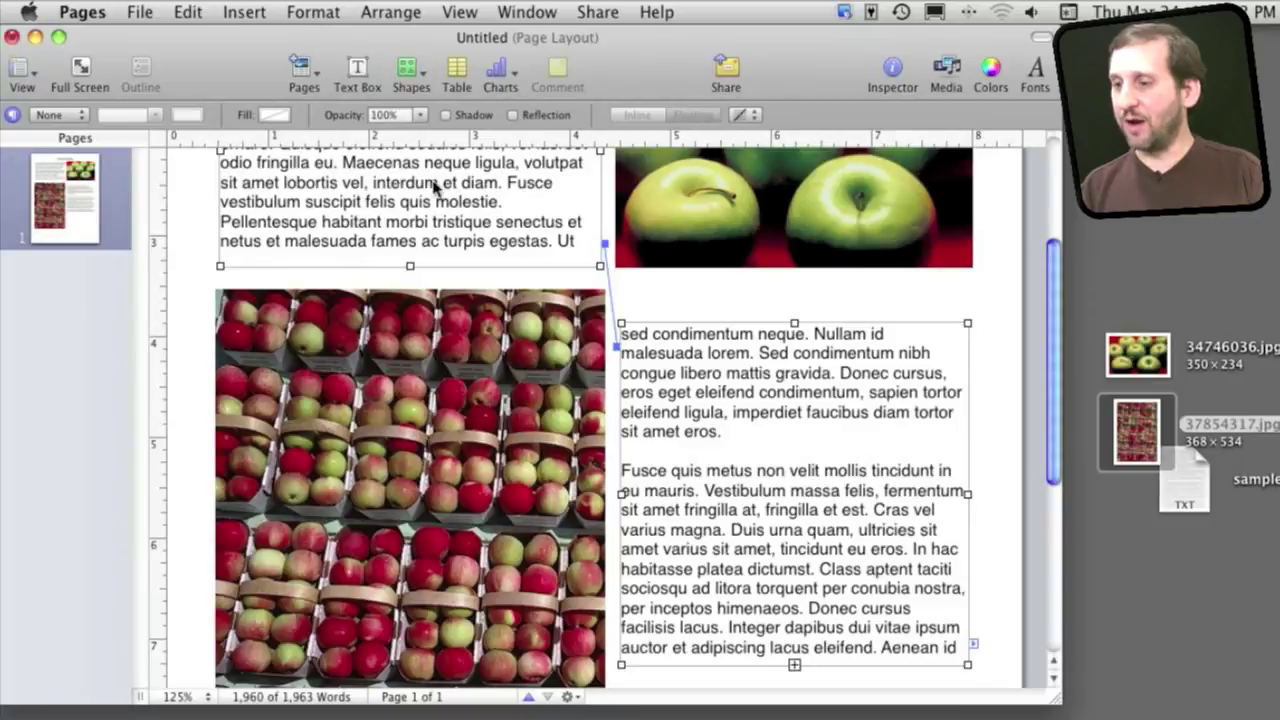
drag(1050, 372, 1048, 260)
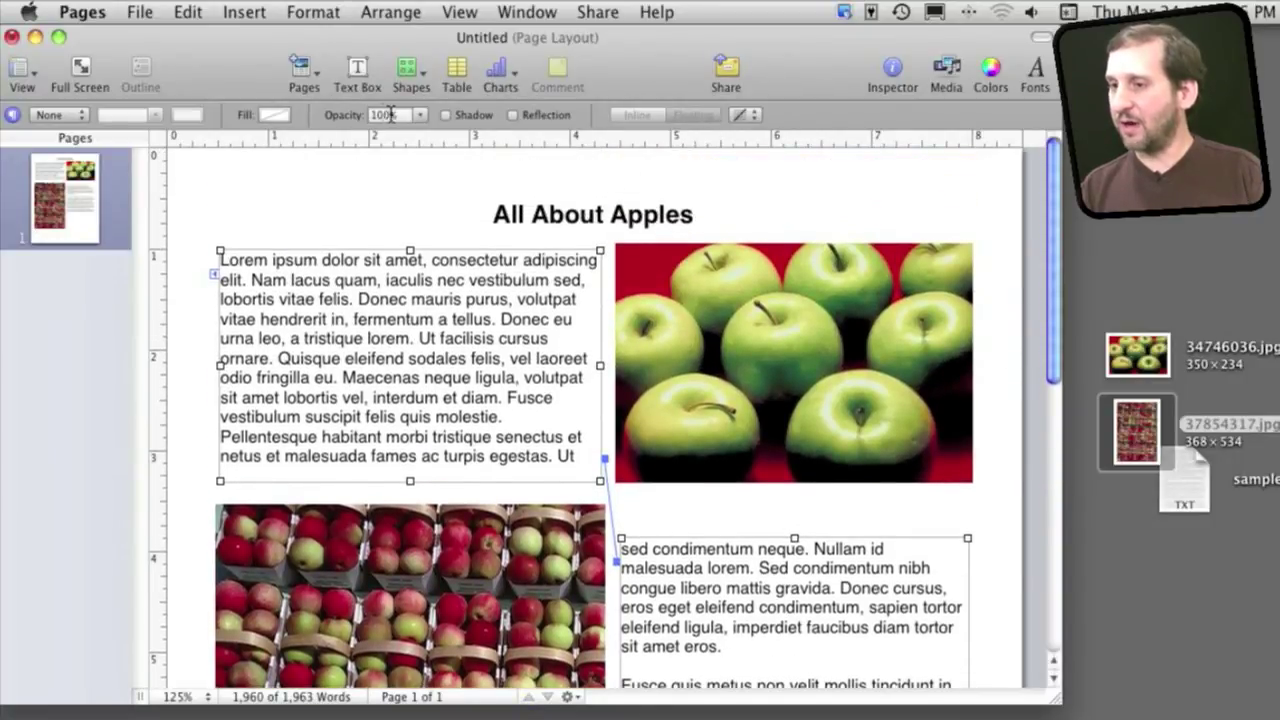
Add a wide, short text box directly under the green apples photo.
click(360, 75)
click(651, 477)
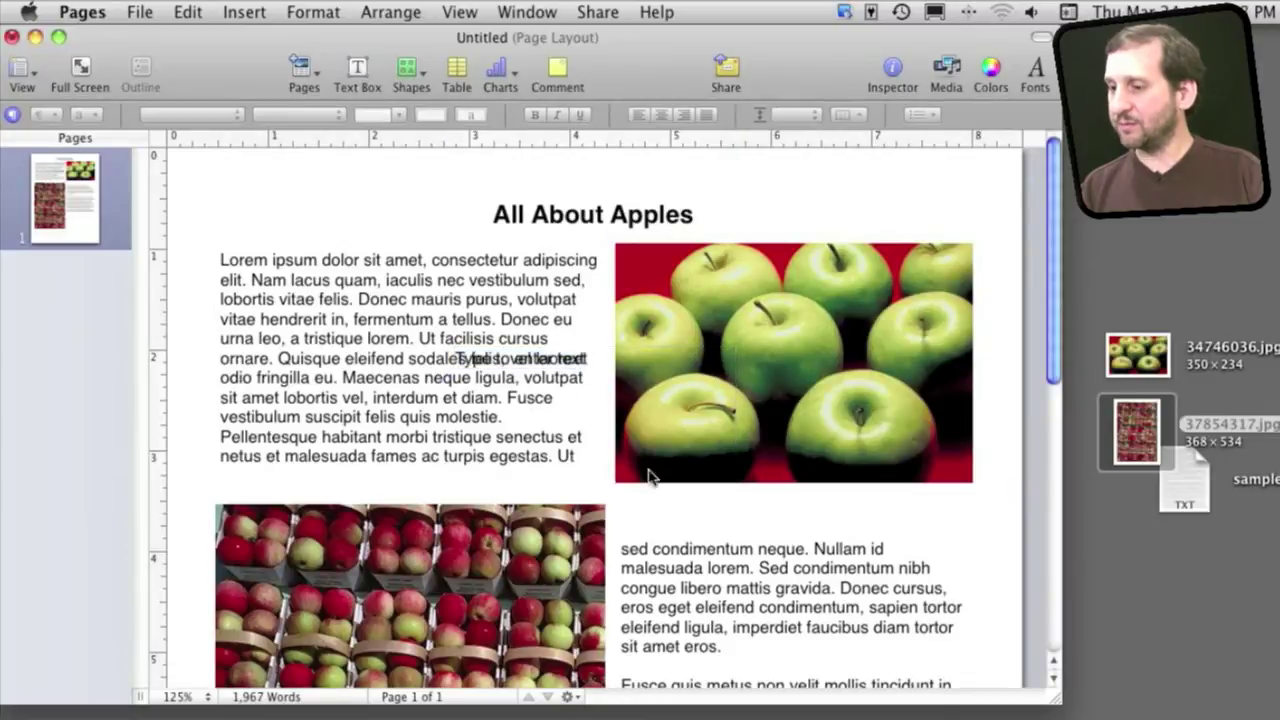
click(590, 372)
drag(590, 372, 766, 513)
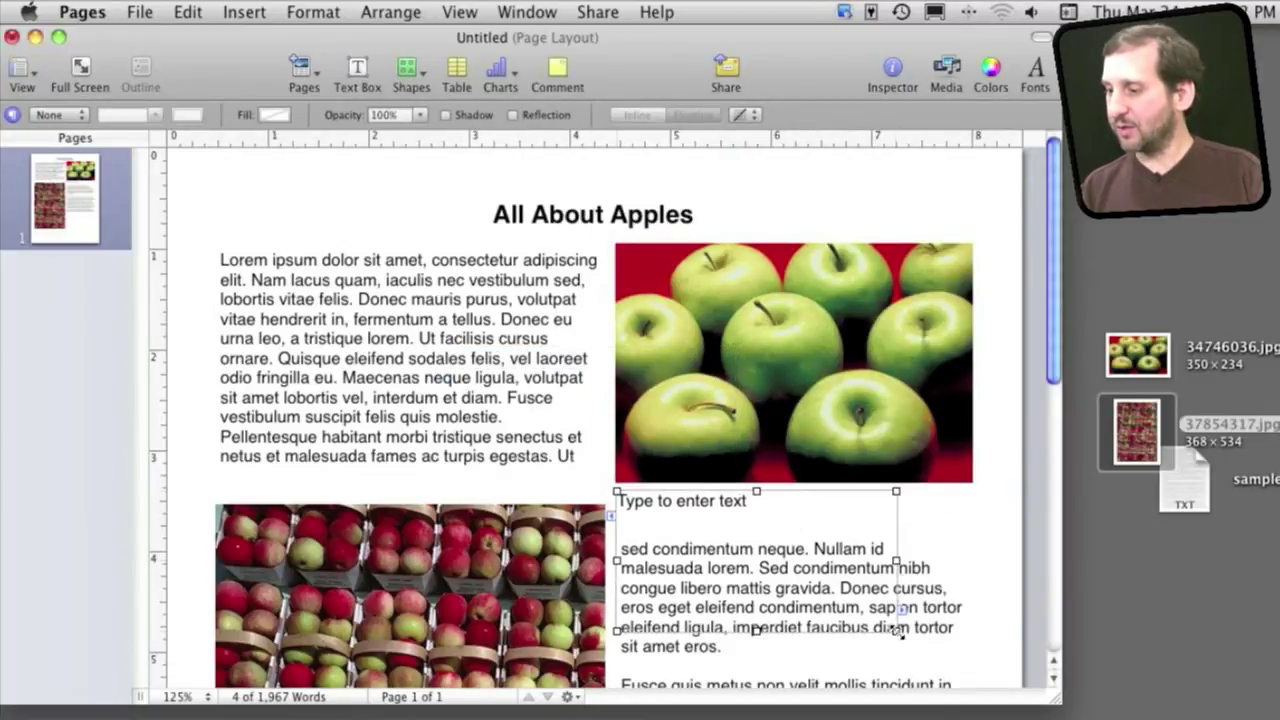
drag(897, 630, 980, 519)
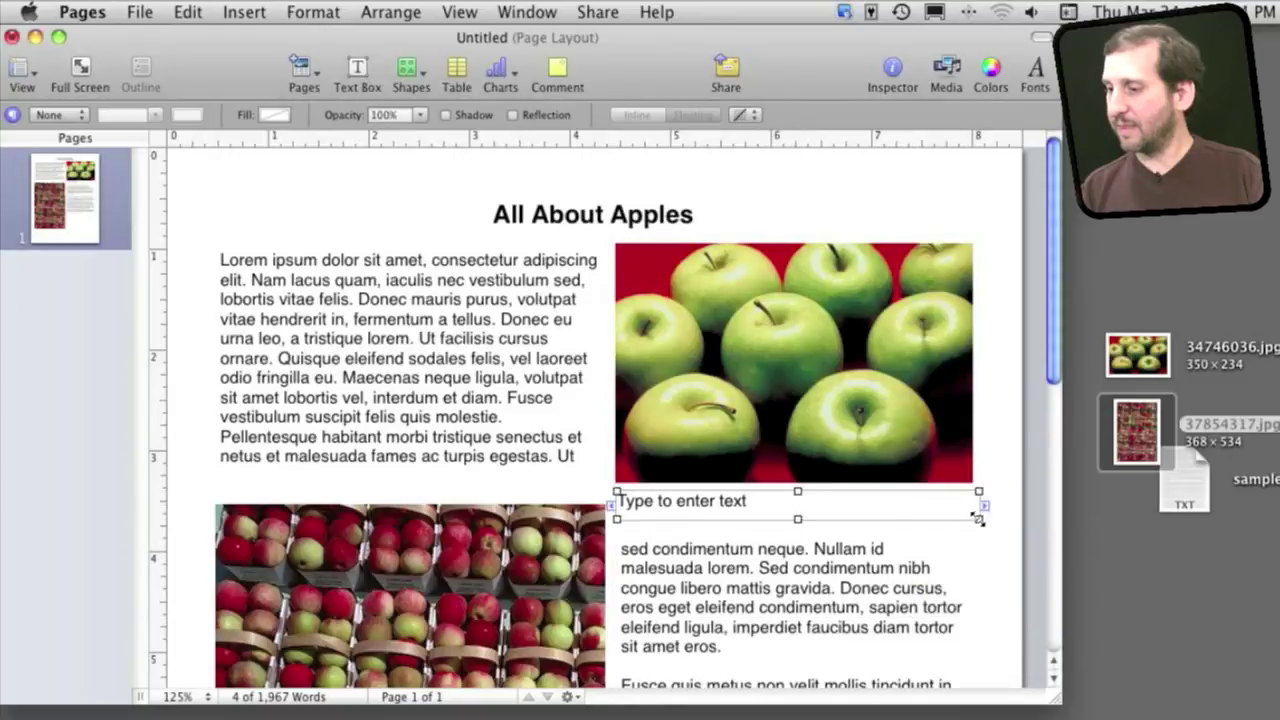
Enter the text 'Caption' in the new box.
double_click(800, 505)
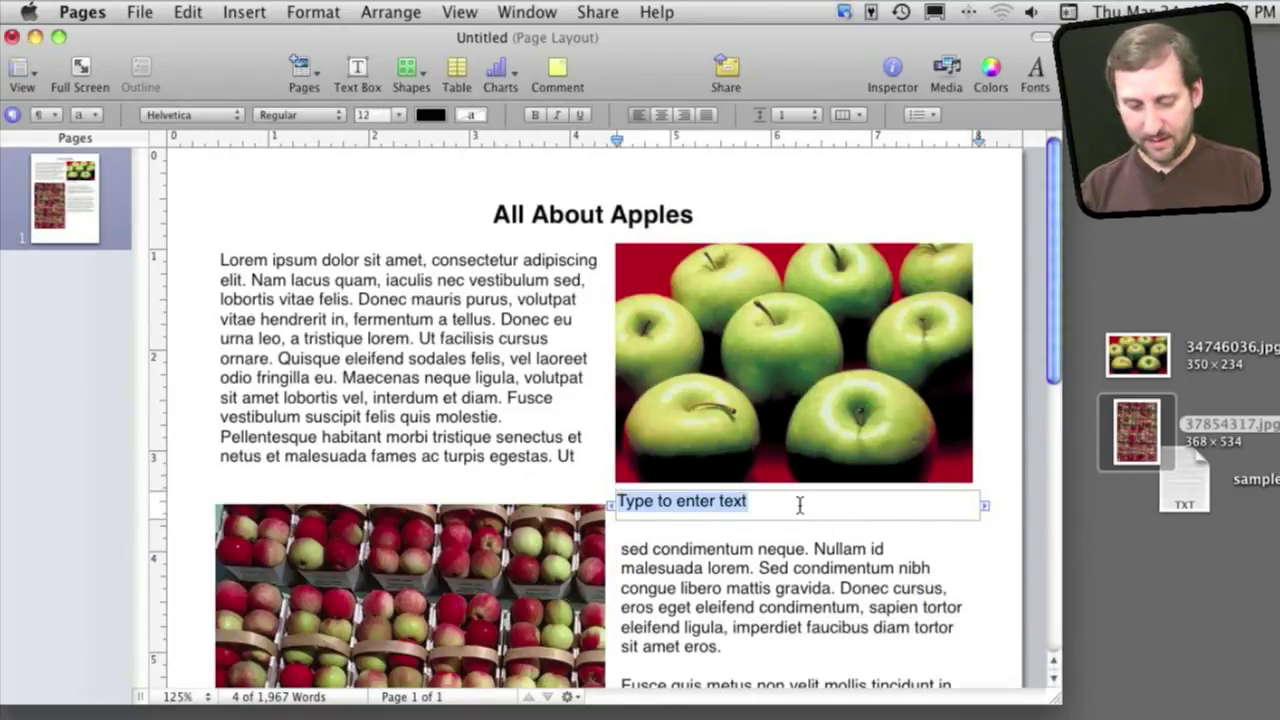
text(A)
text(aption)
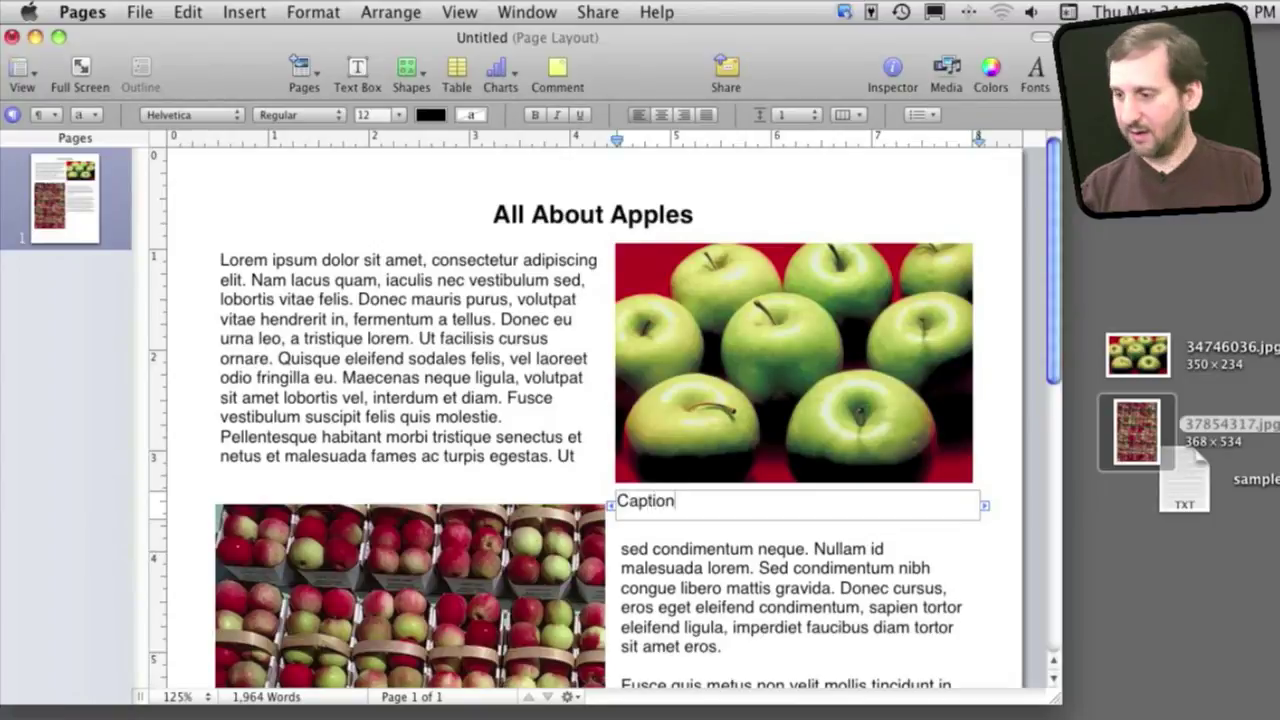
key(super+a)
key(super+shift+i)
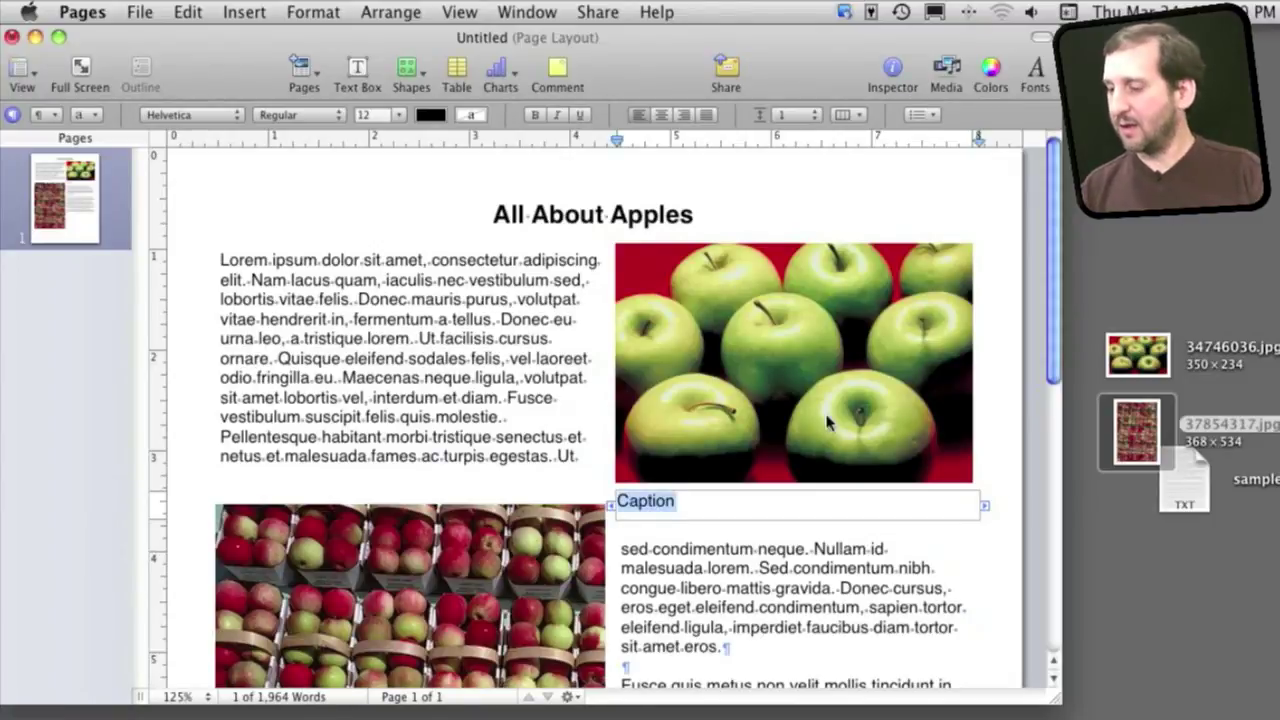
click(975, 565)
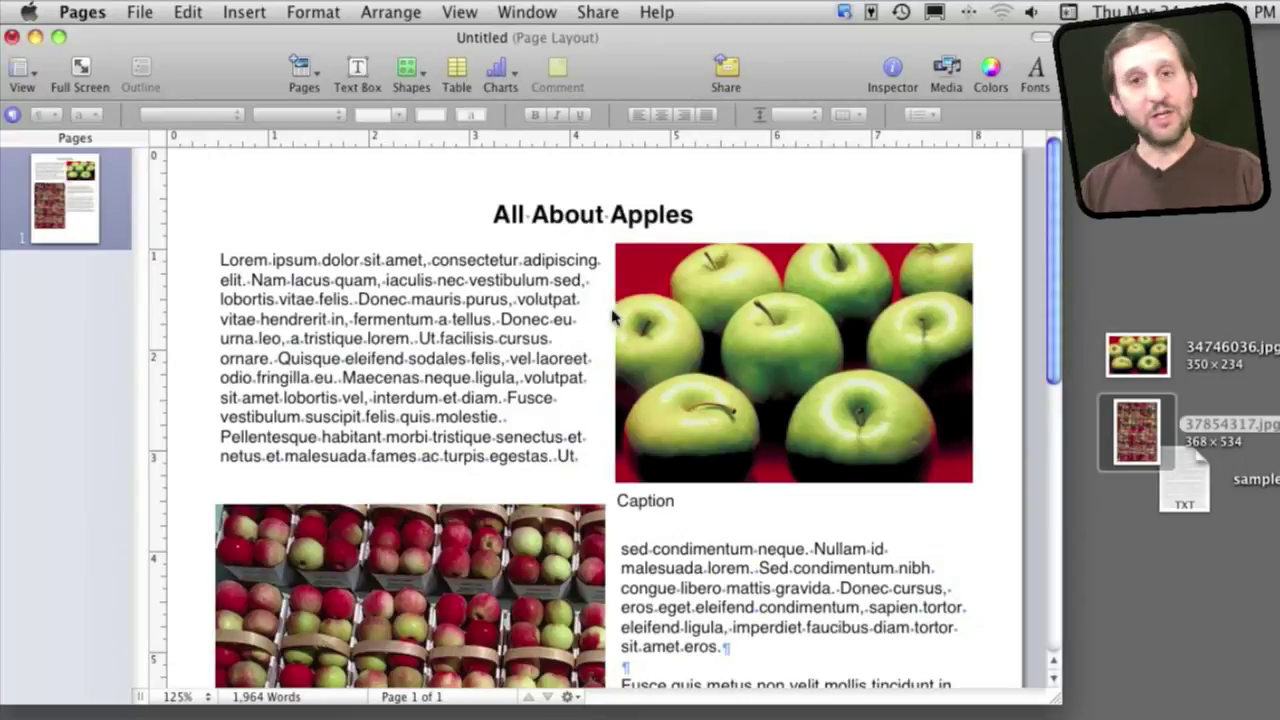
Select the green apples photo and show its fill, stroke and shadow settings.
click(635, 410)
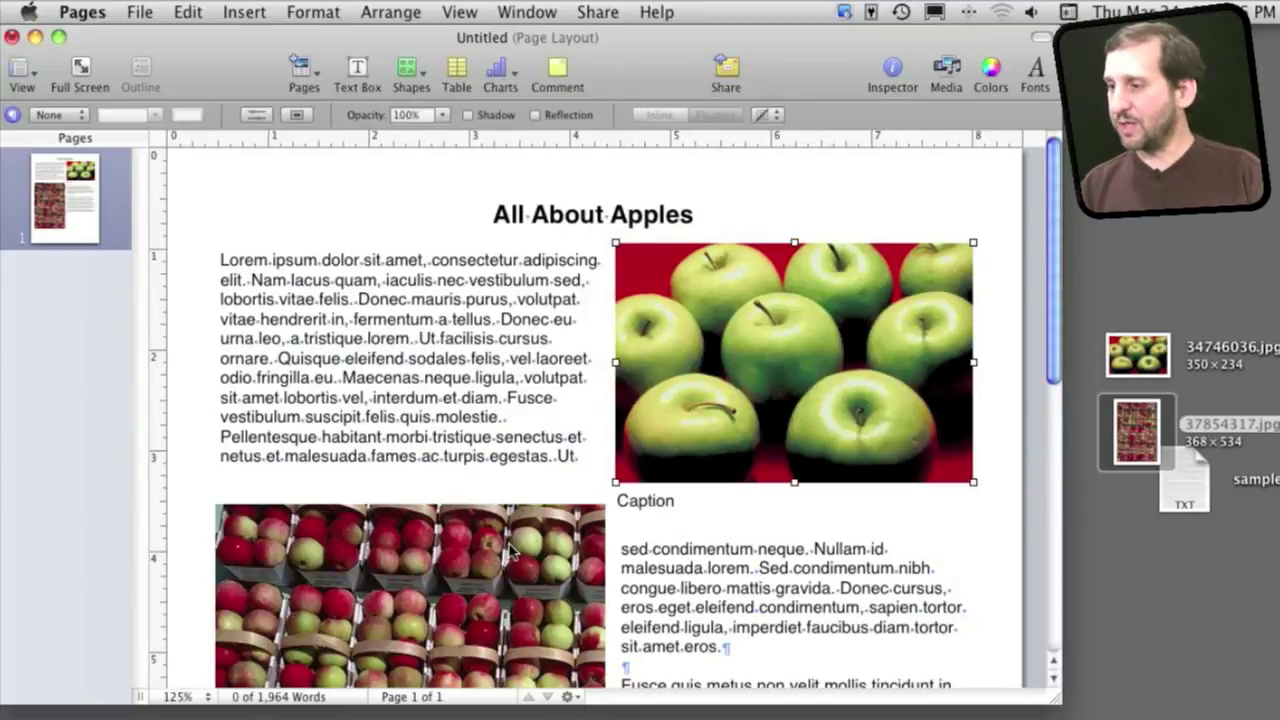
click(510, 553)
click(694, 324)
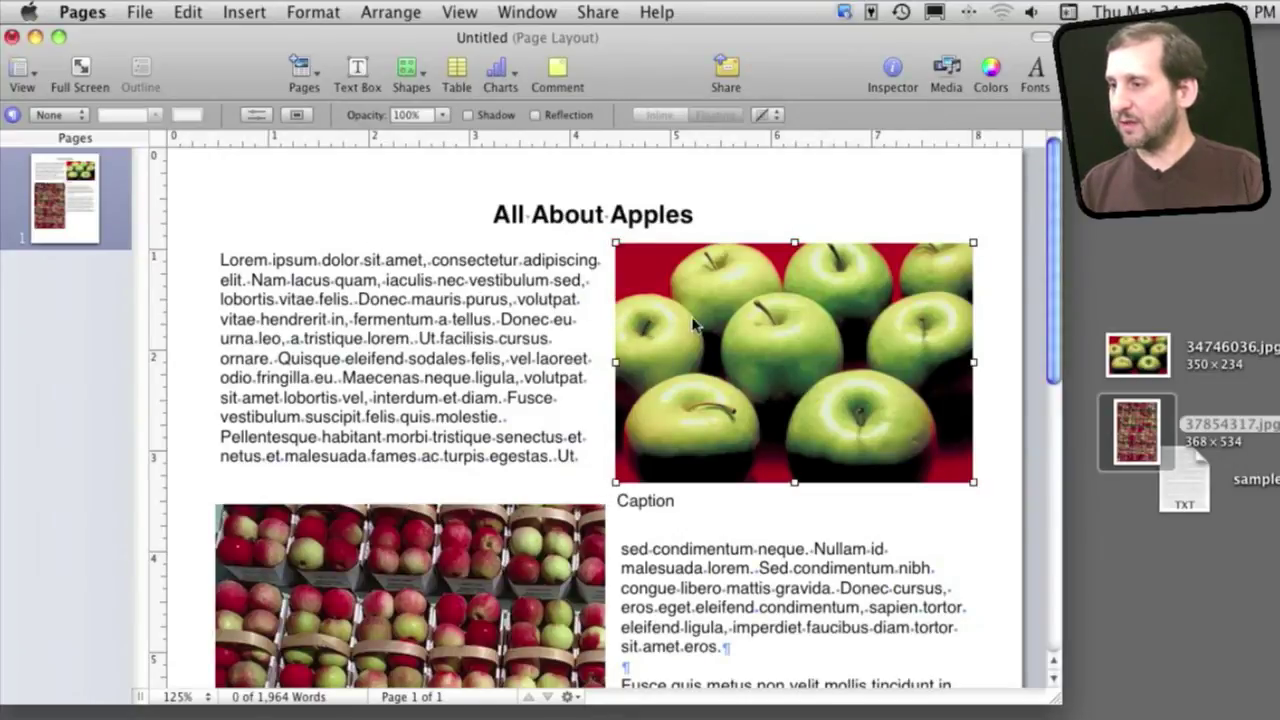
click(893, 67)
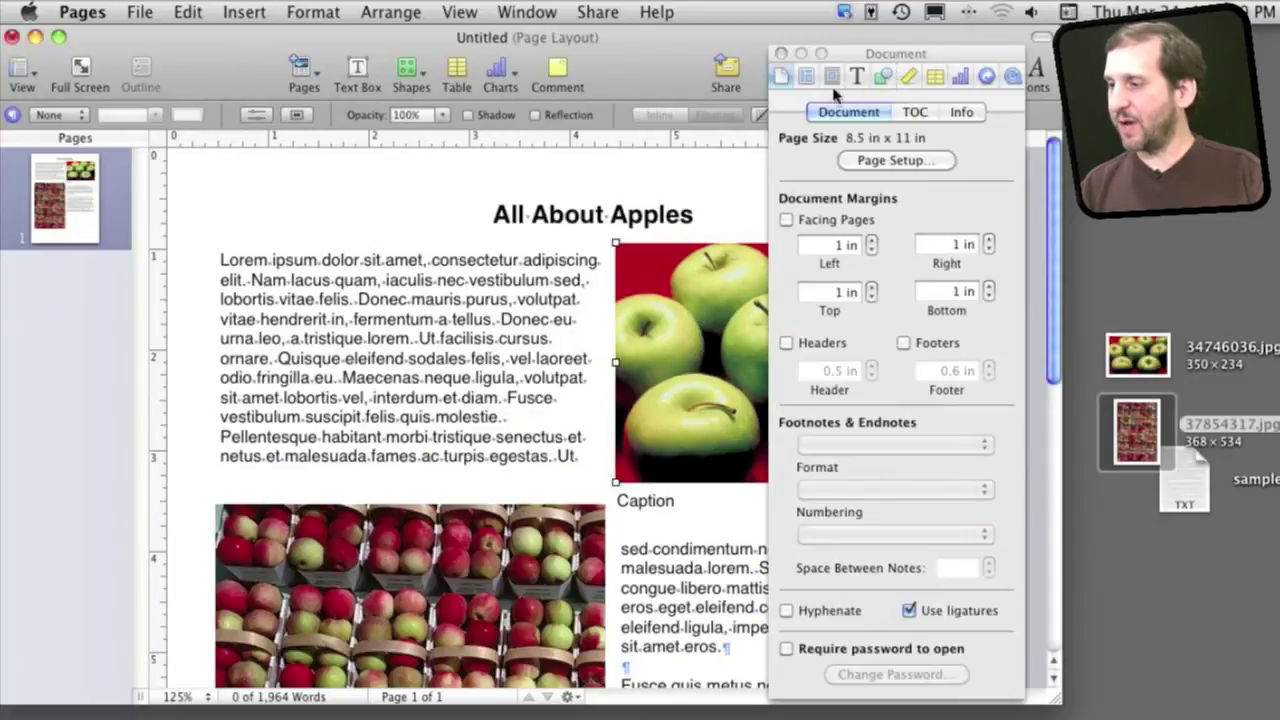
click(884, 76)
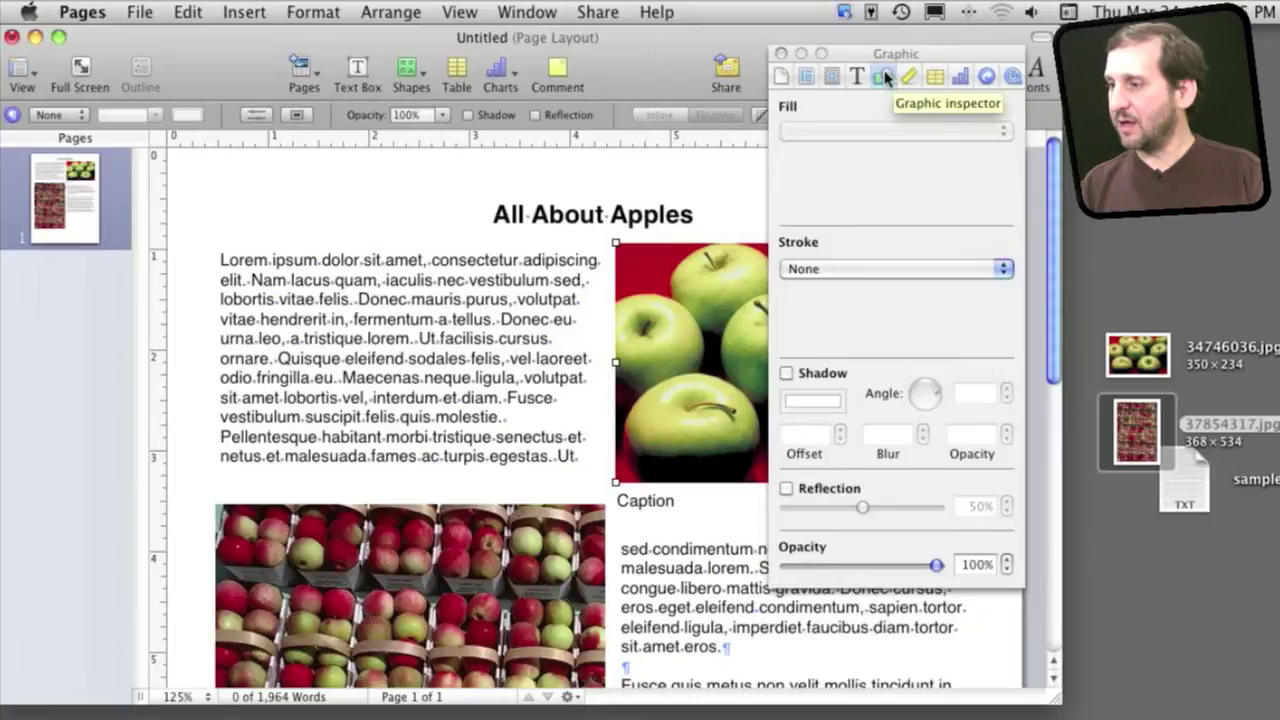
Set the photo's stroke to a thin Picture Frame style.
click(843, 269)
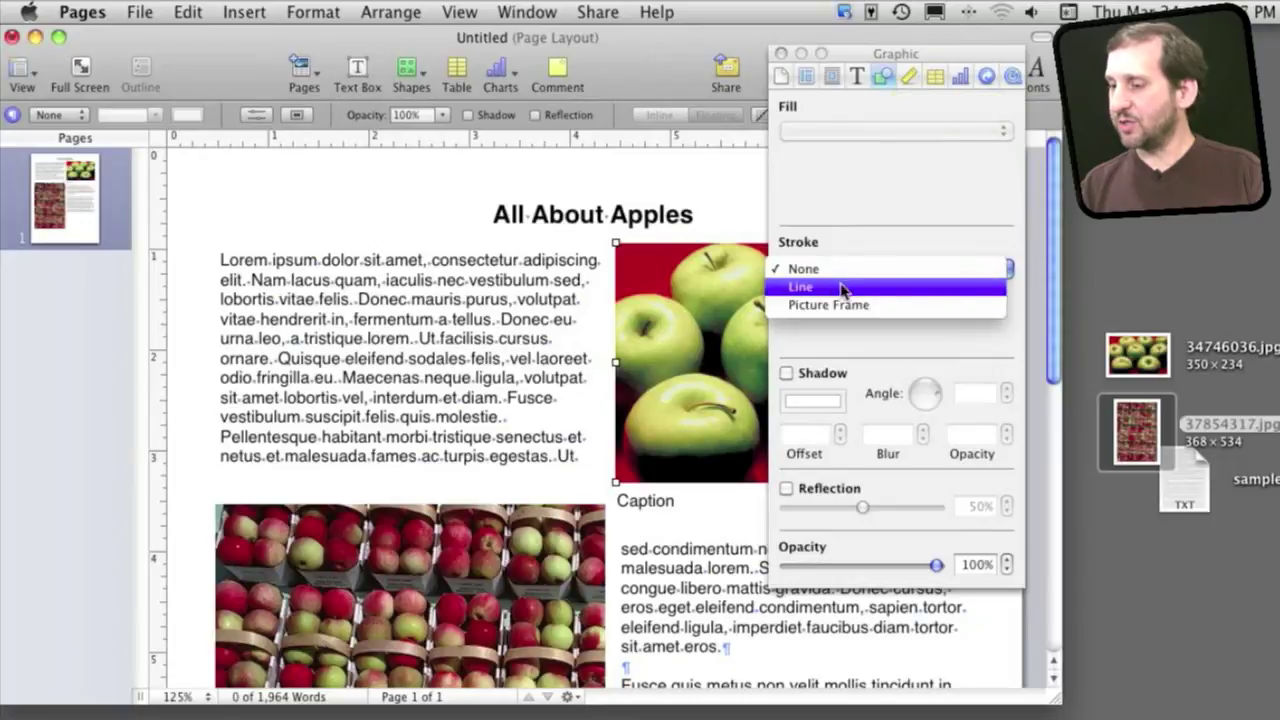
click(843, 305)
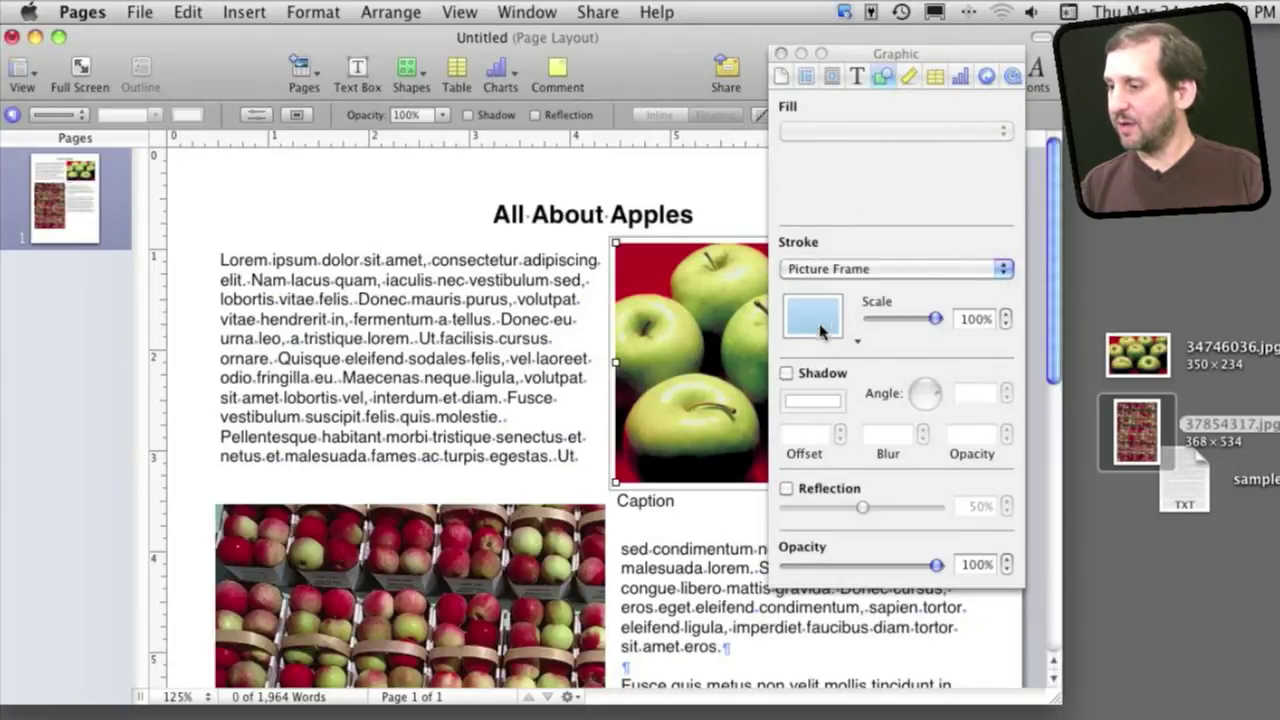
click(822, 330)
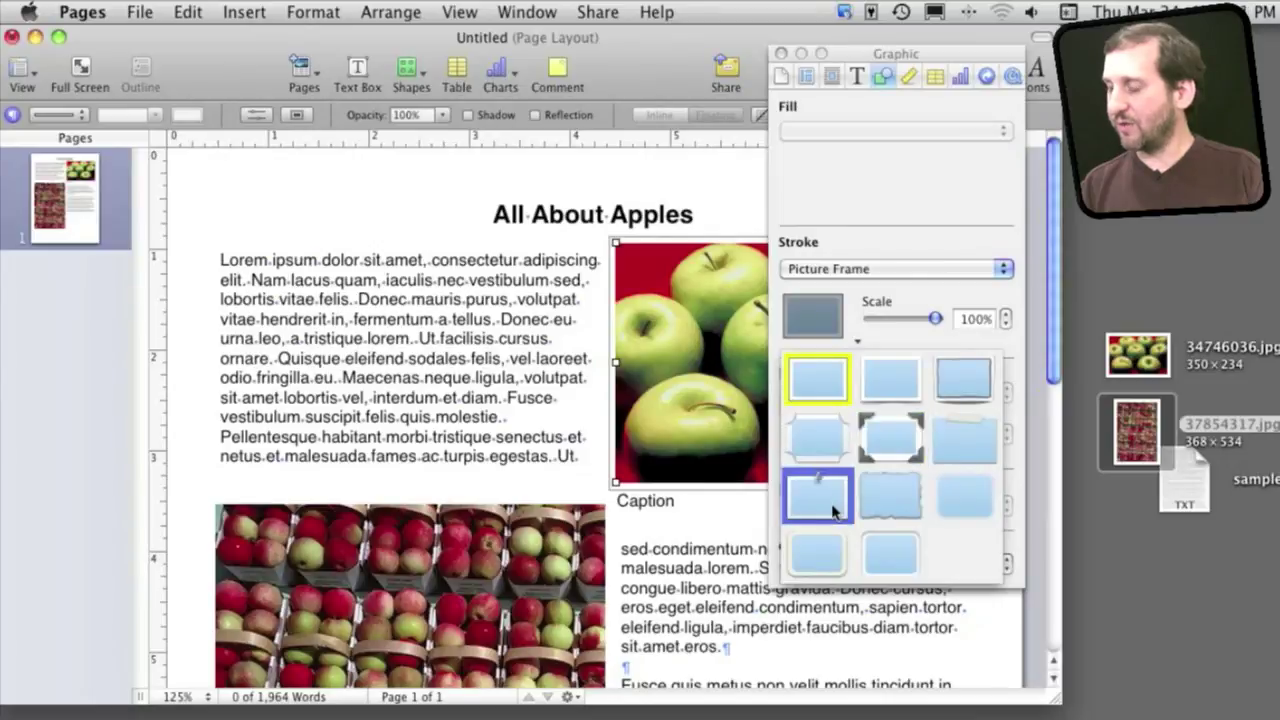
click(835, 510)
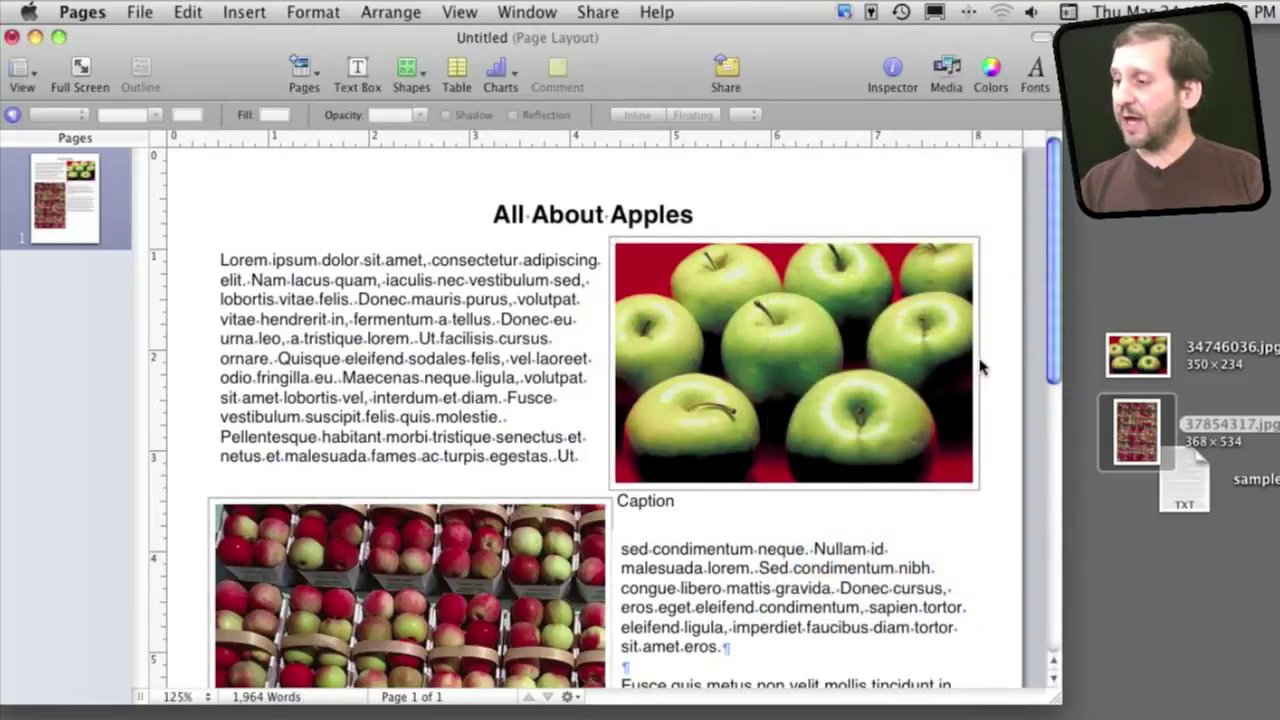
click(103, 337)
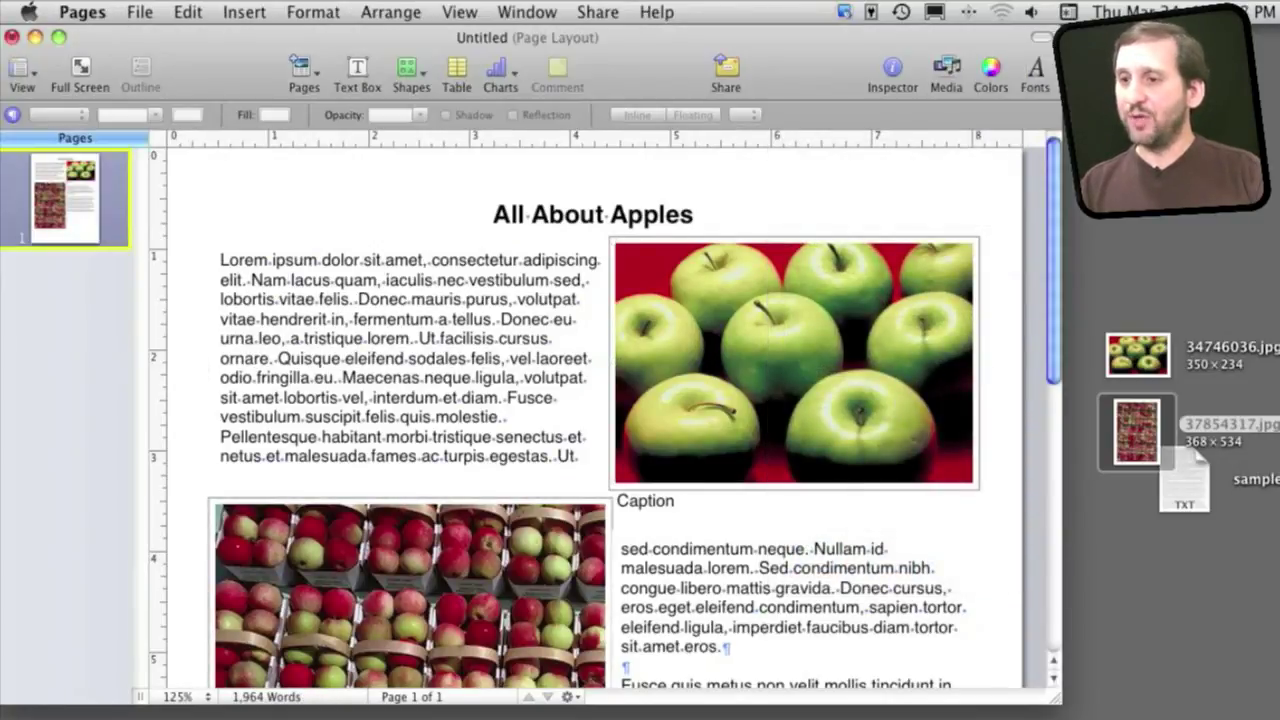
Add a blank second page containing a new text box enlarged to fill the page.
click(244, 12)
mouse_move(290, 39)
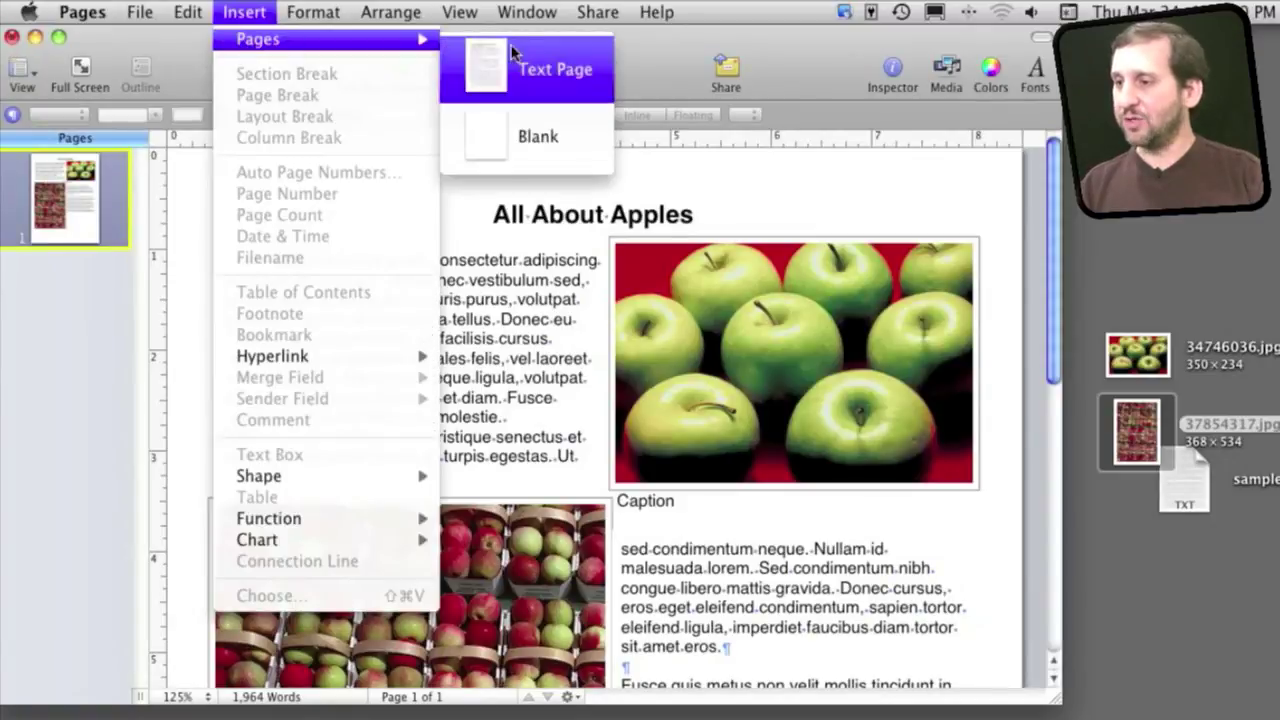
click(517, 140)
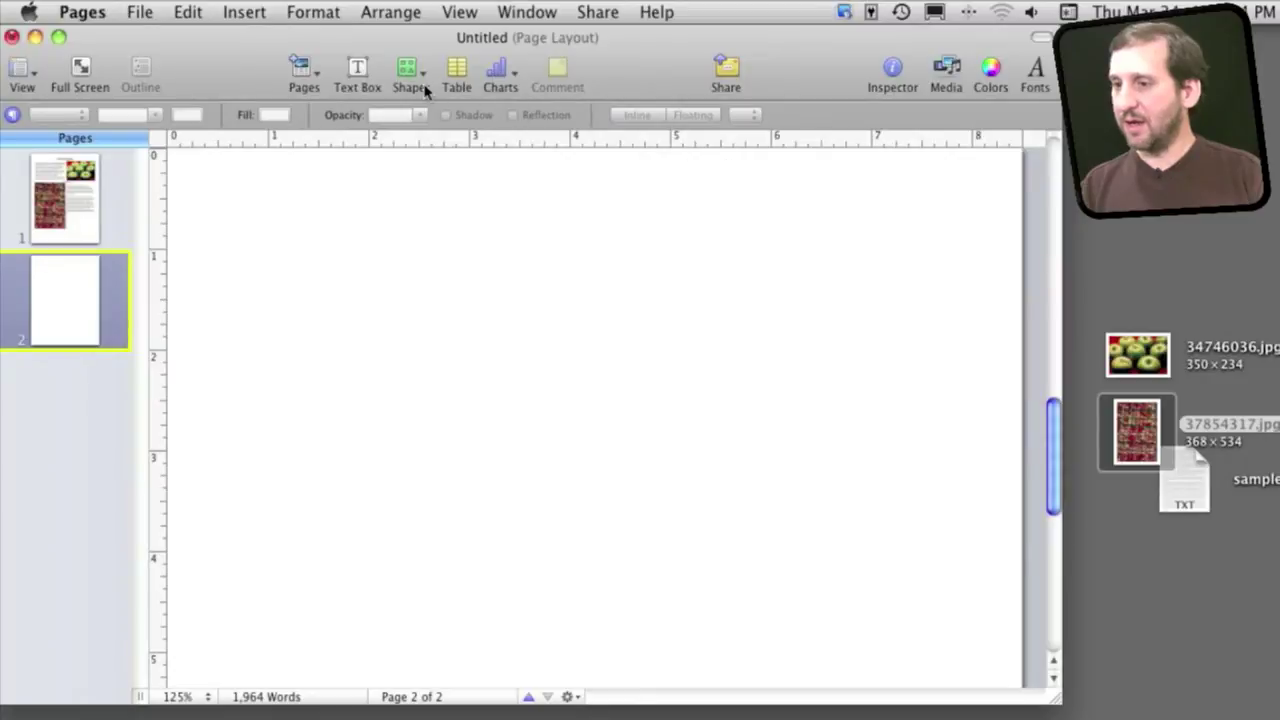
click(357, 72)
key(Escape)
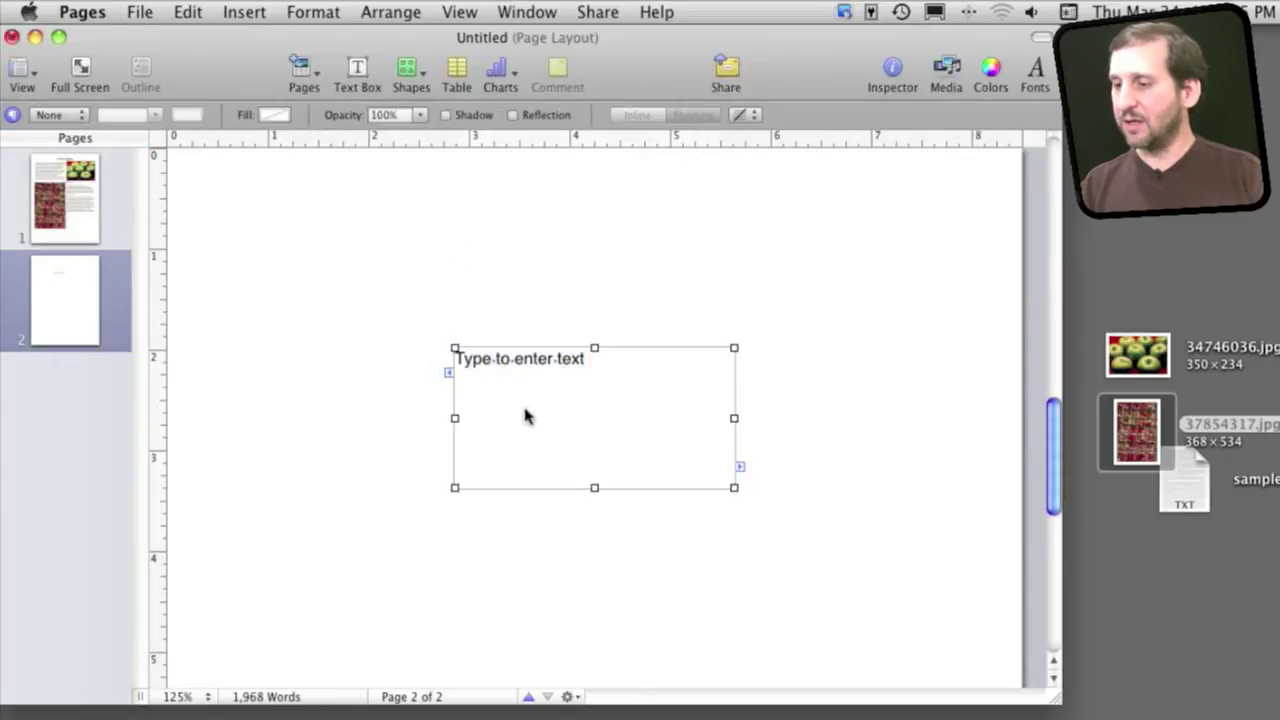
drag(449, 343, 219, 197)
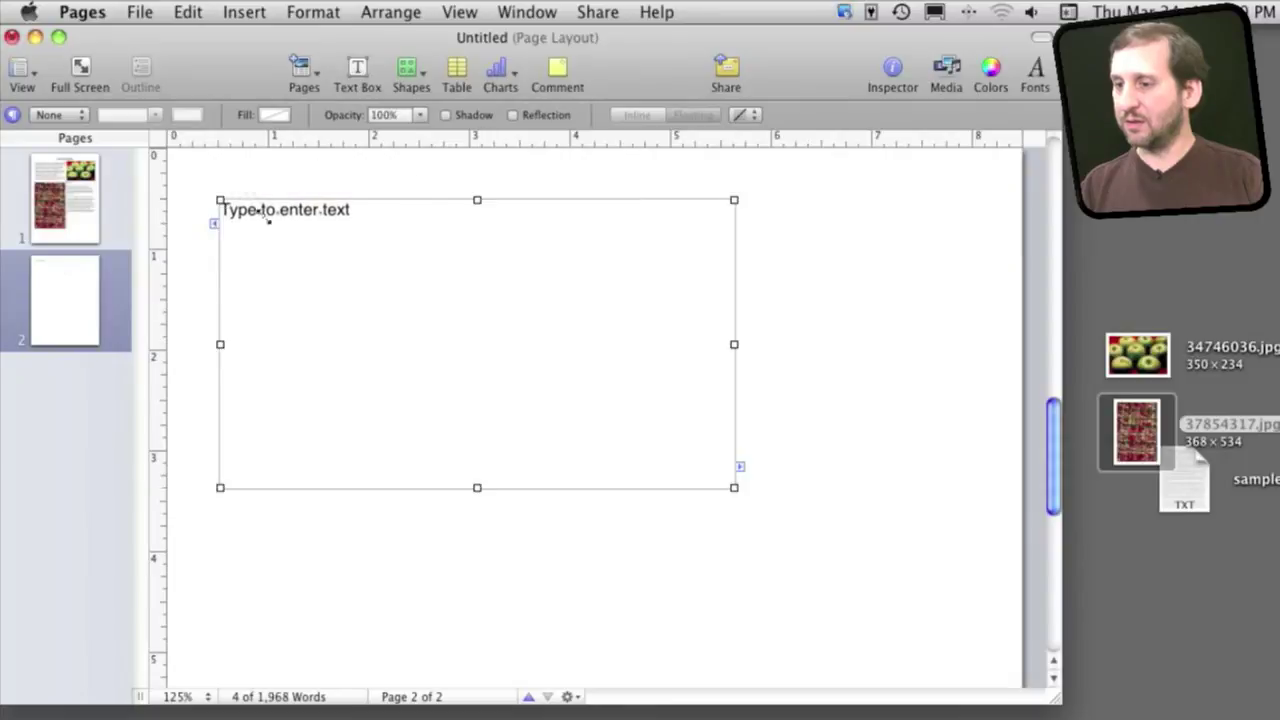
drag(1048, 418, 794, 309)
Lengthen page 1's text box and link page 2's box so the sample text continues there.
click(792, 312)
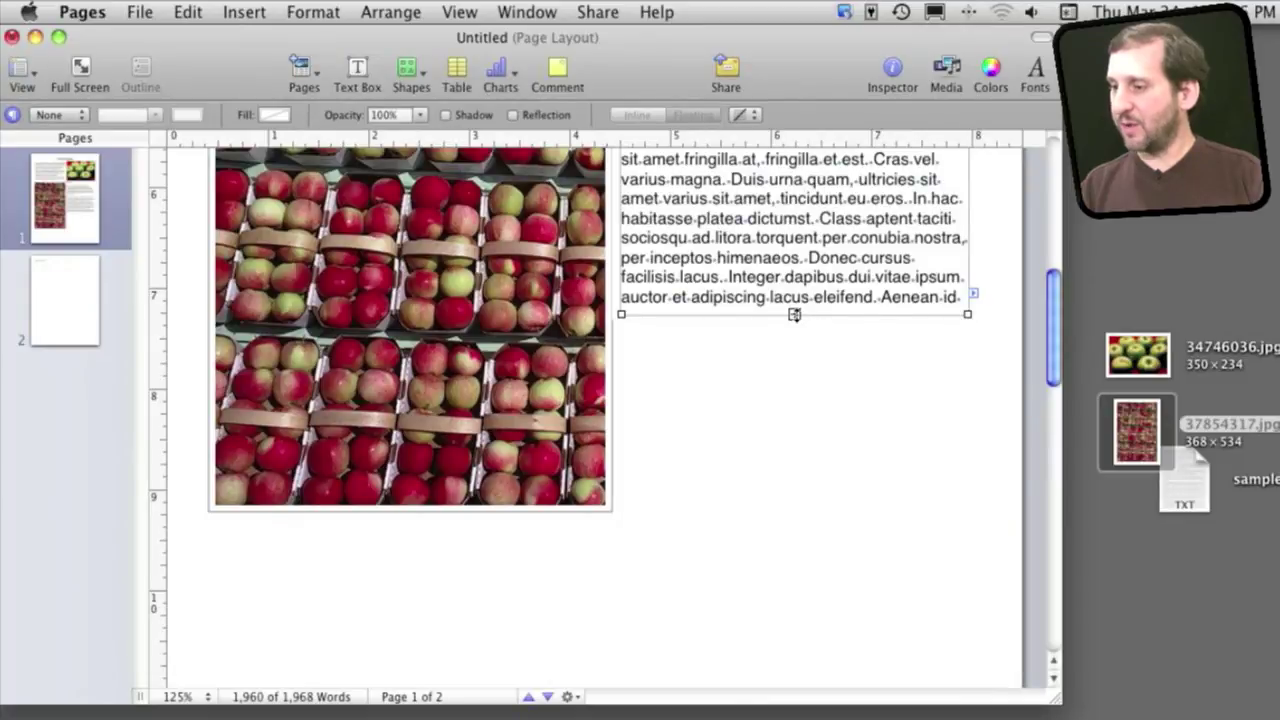
drag(794, 314, 792, 512)
scroll(1062, 360, down, 5)
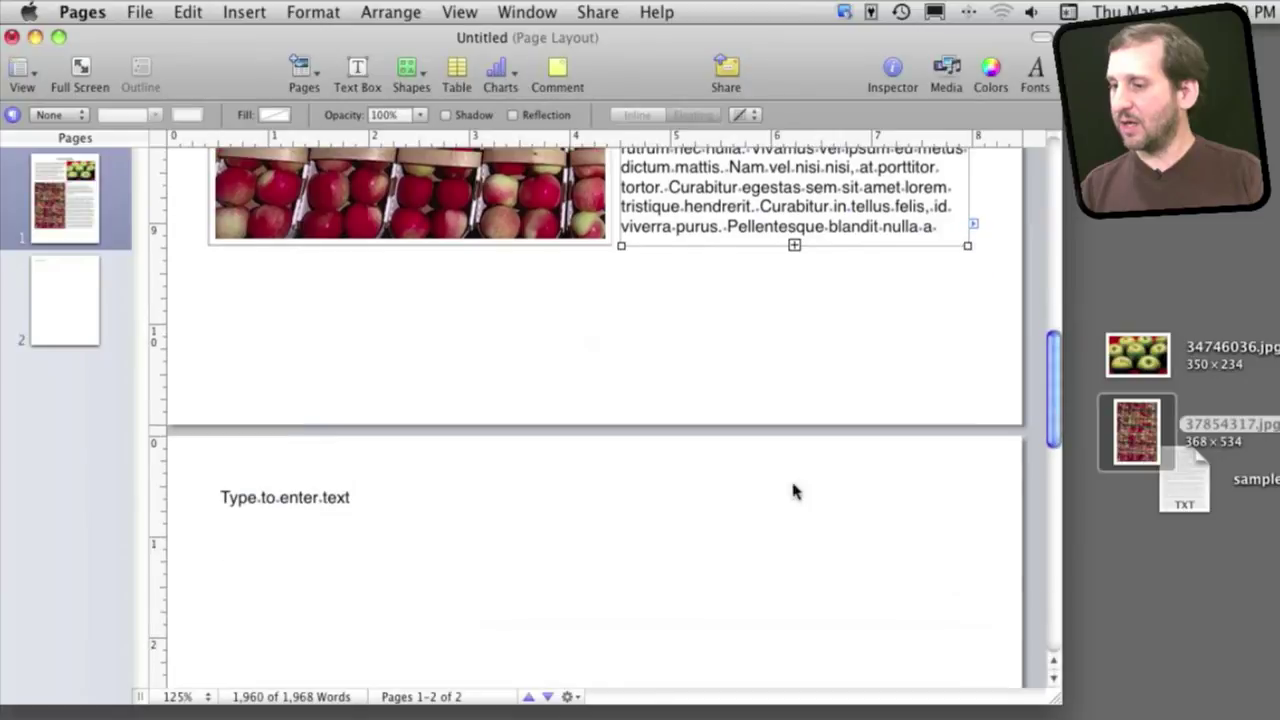
click(347, 560)
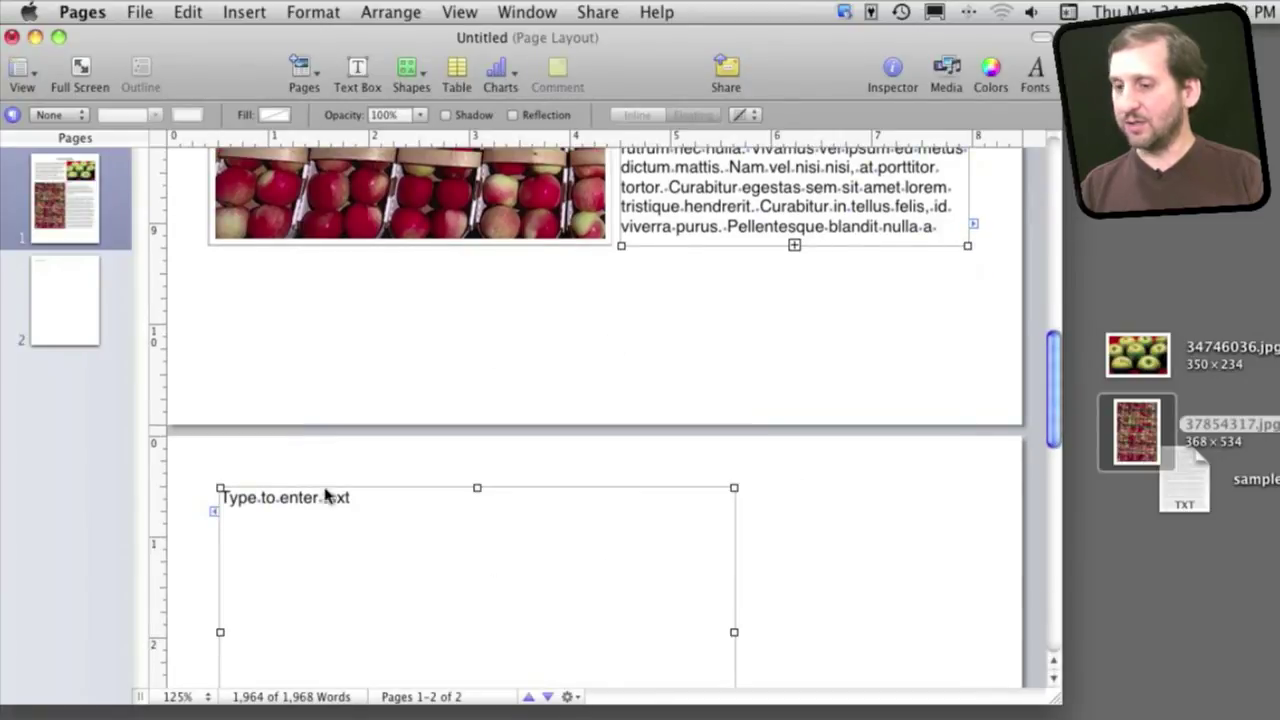
click(308, 10)
mouse_move(307, 163)
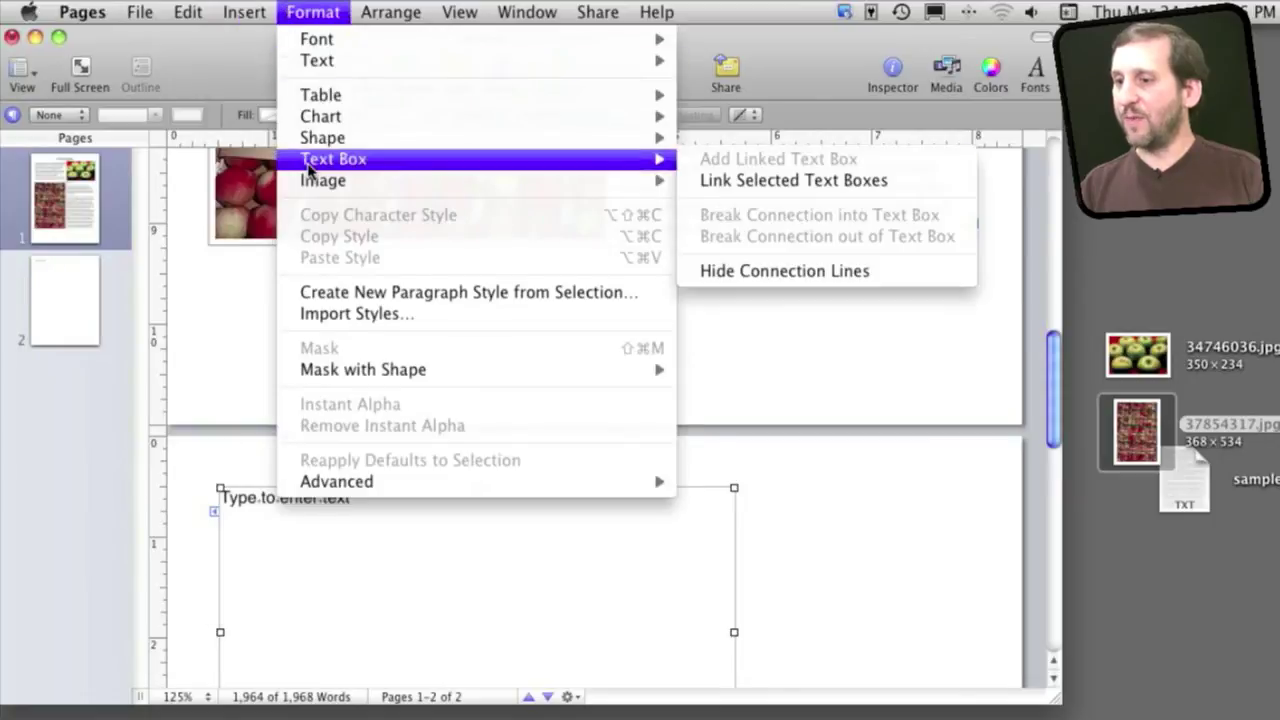
click(740, 180)
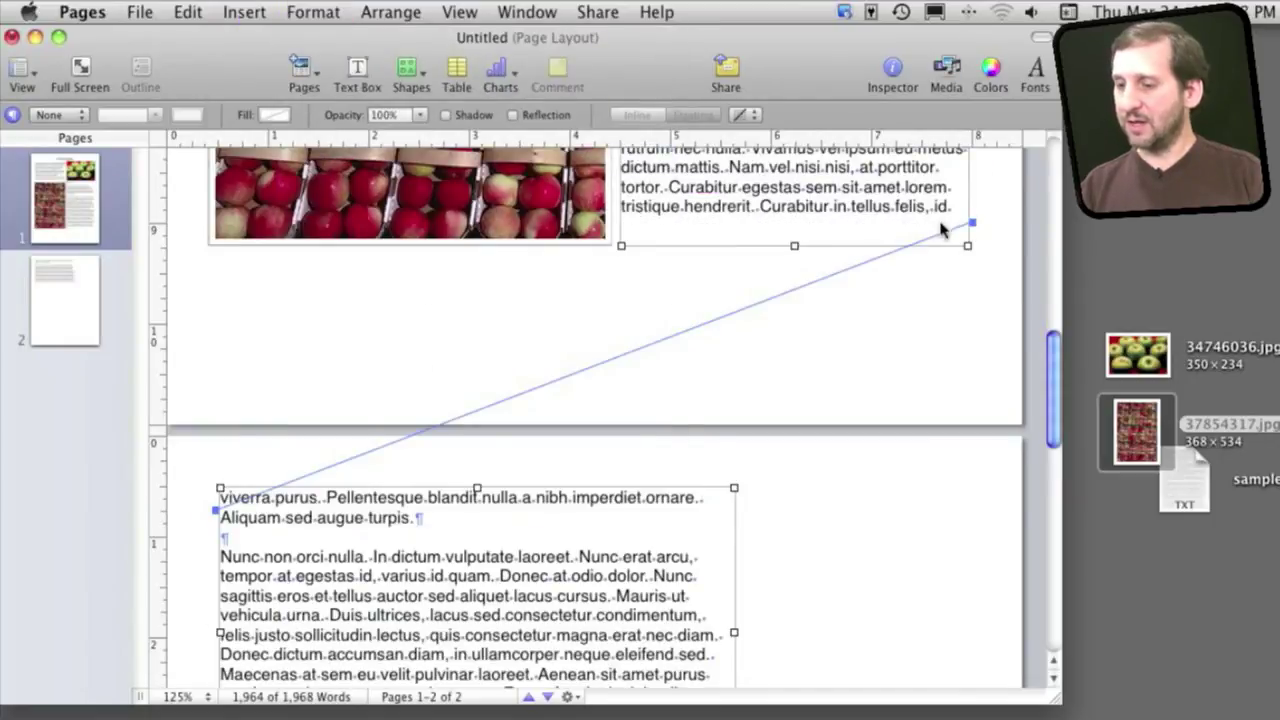
drag(1055, 390, 1062, 352)
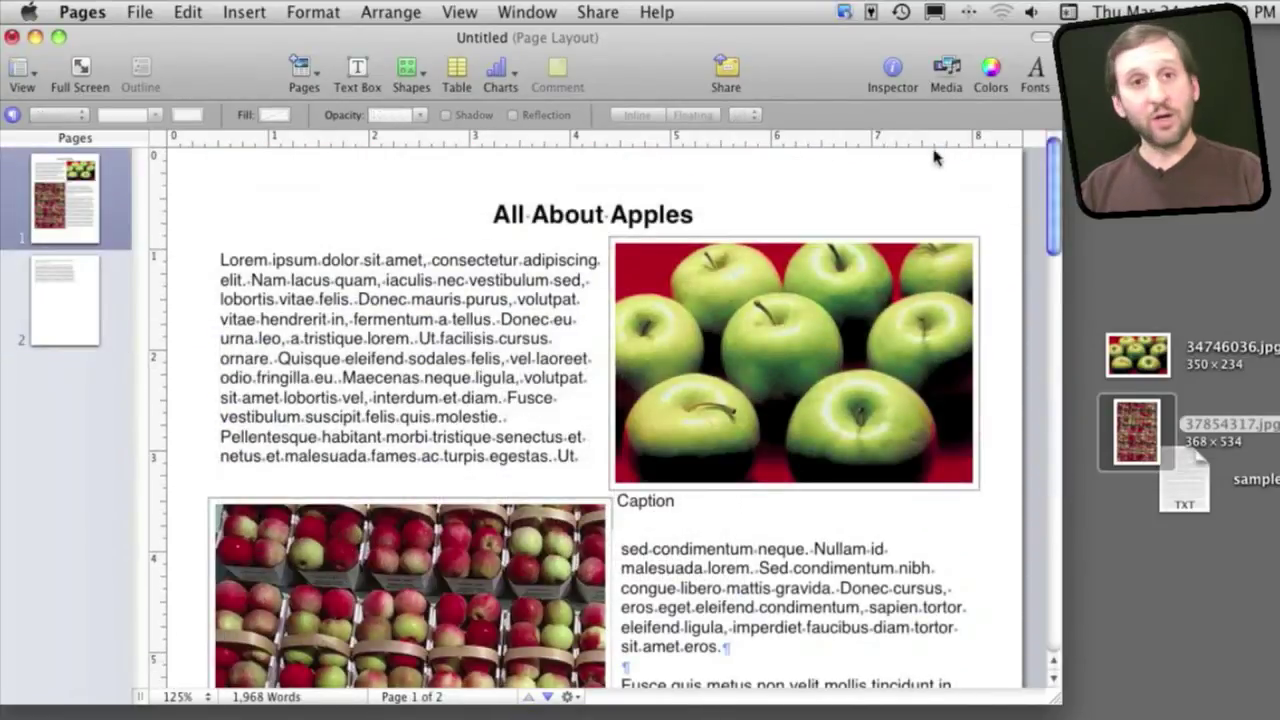
Group the green apple photo with its Caption text and nudge the group into place.
click(811, 364)
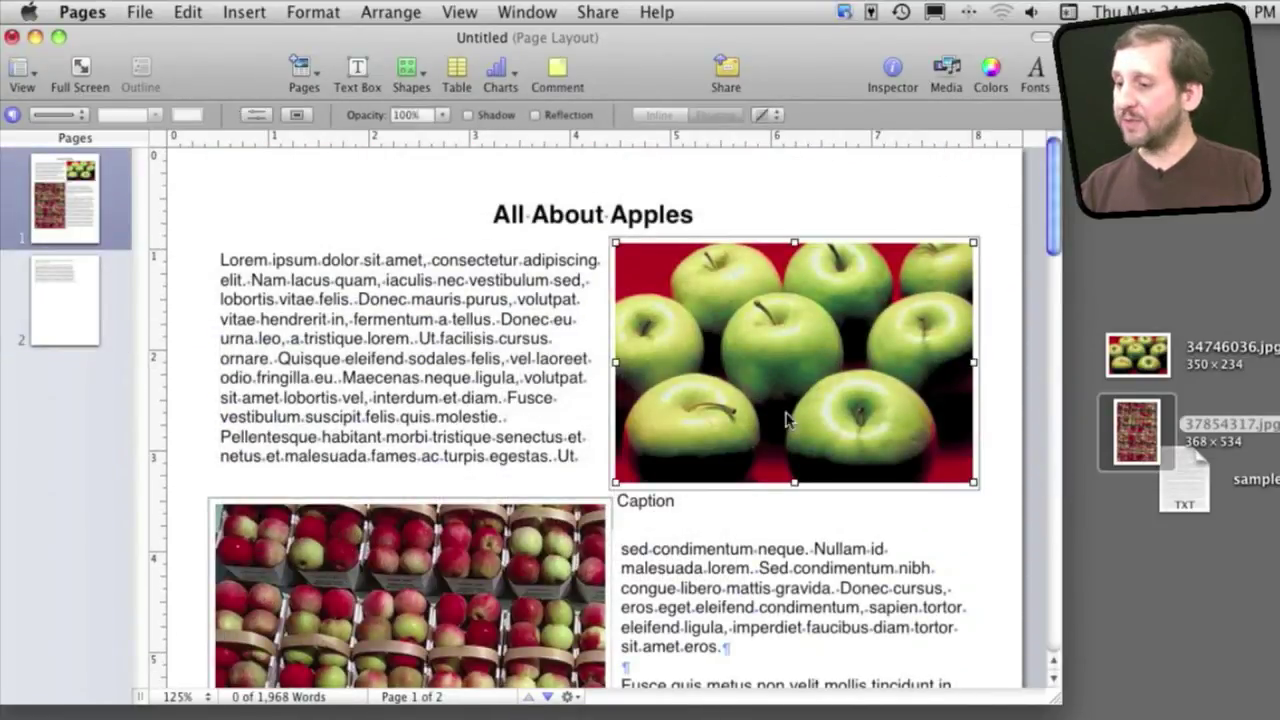
click(667, 507)
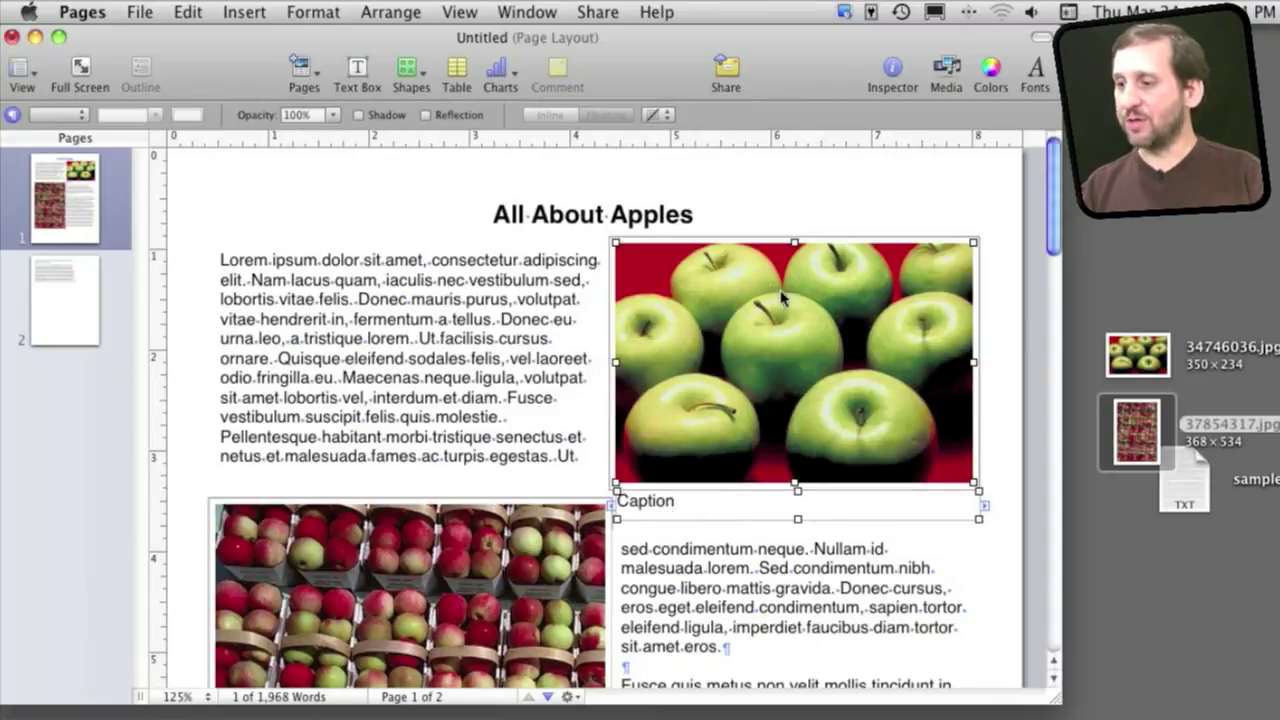
click(313, 12)
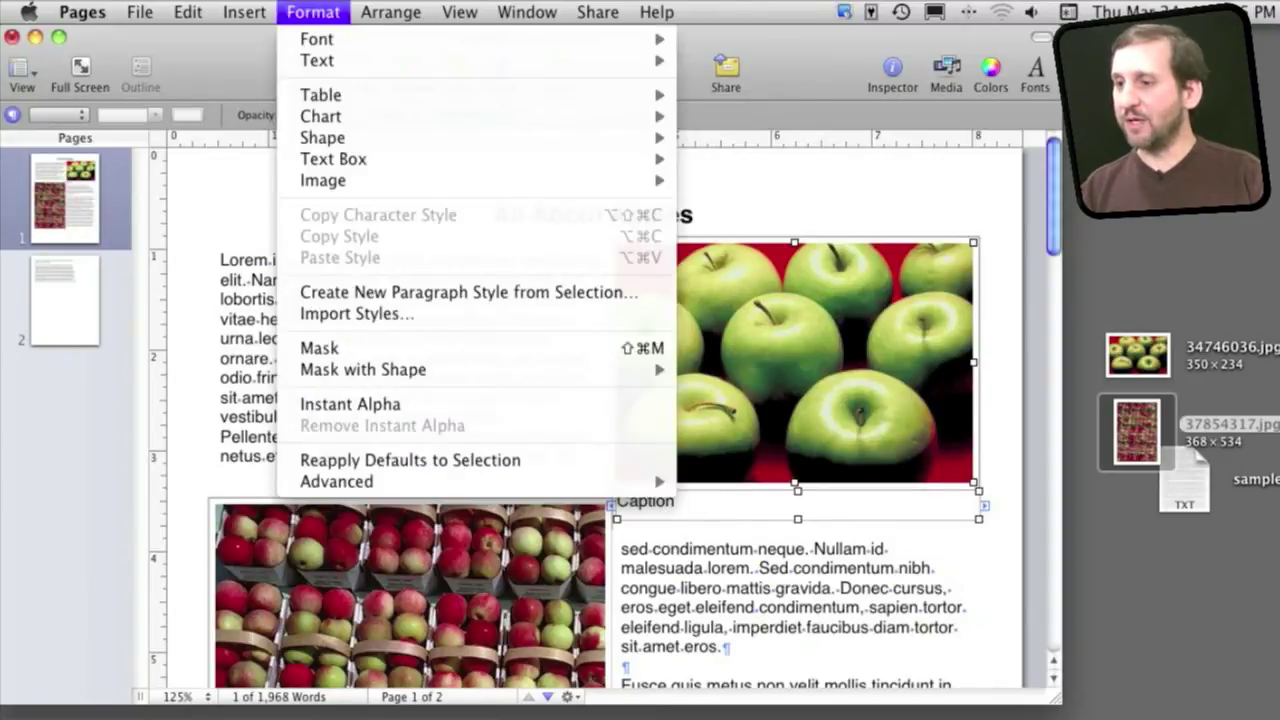
mouse_move(390, 12)
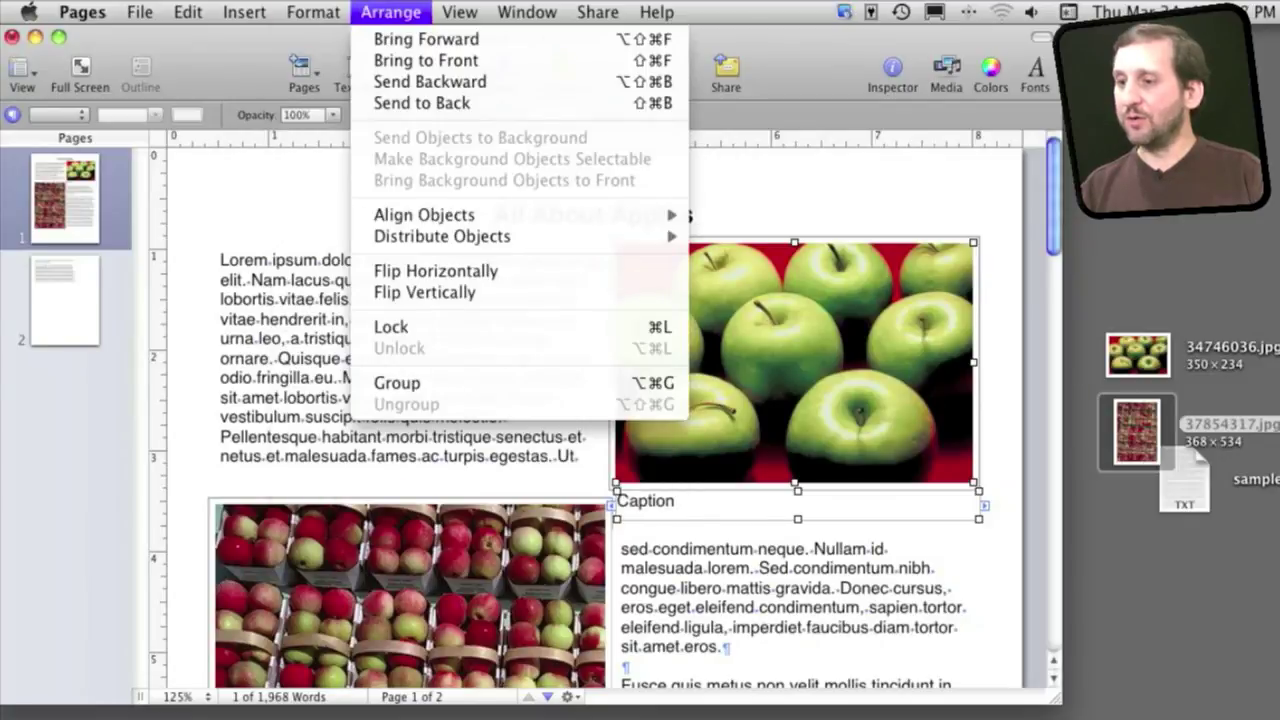
click(449, 385)
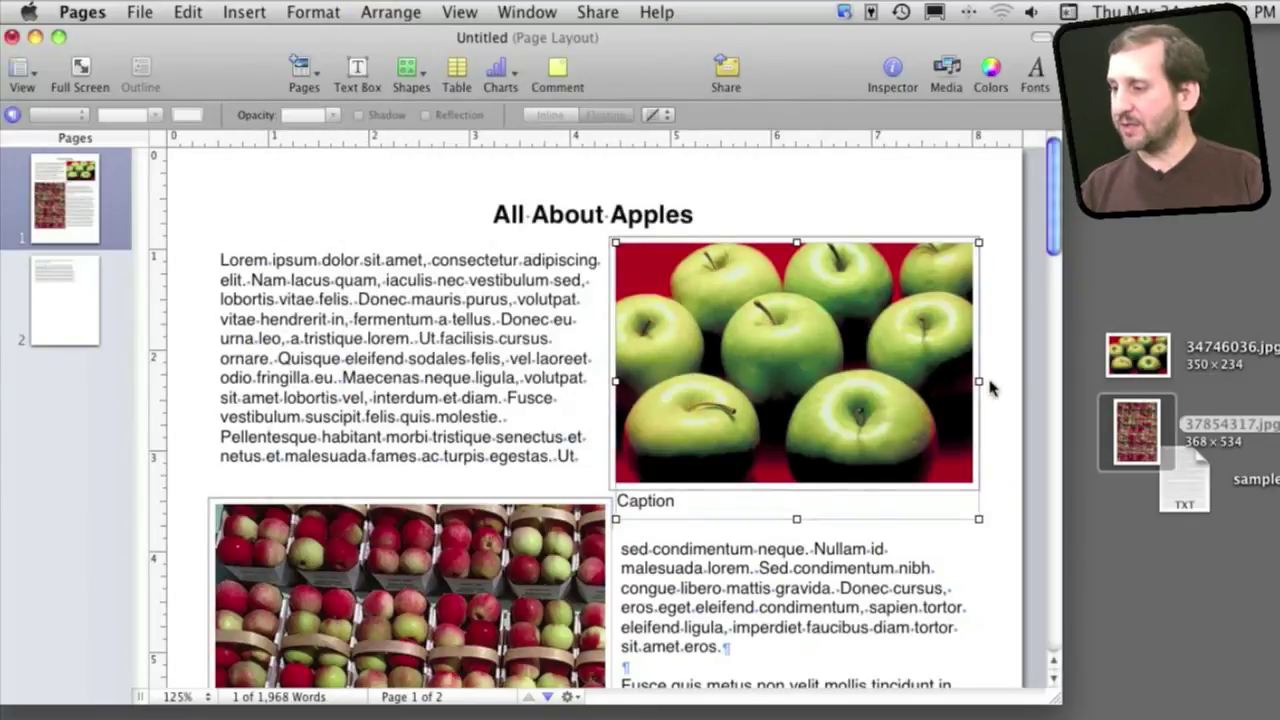
mouse_move(866, 371)
mouse_down()
mouse_move(886, 357)
mouse_move(866, 363)
mouse_move(866, 378)
mouse_up()
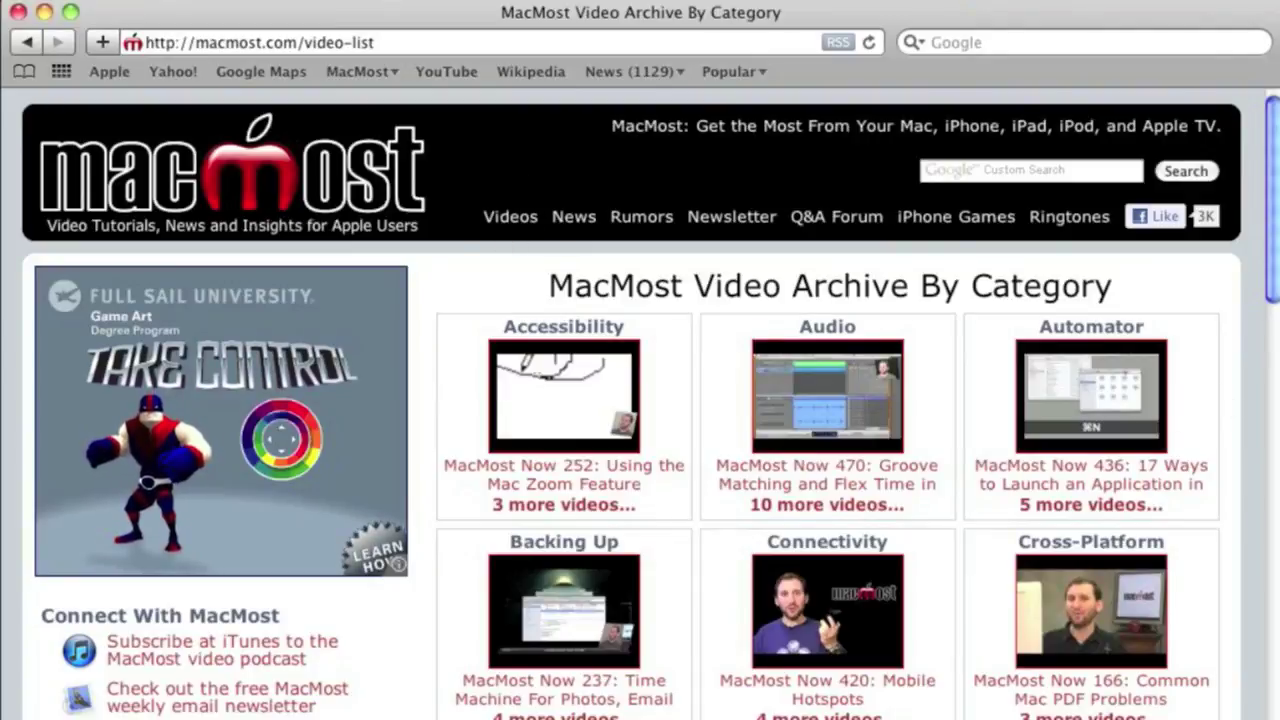
Scroll down the MacMost Video Archive category listings.
scroll(1273, 265, down, 10)
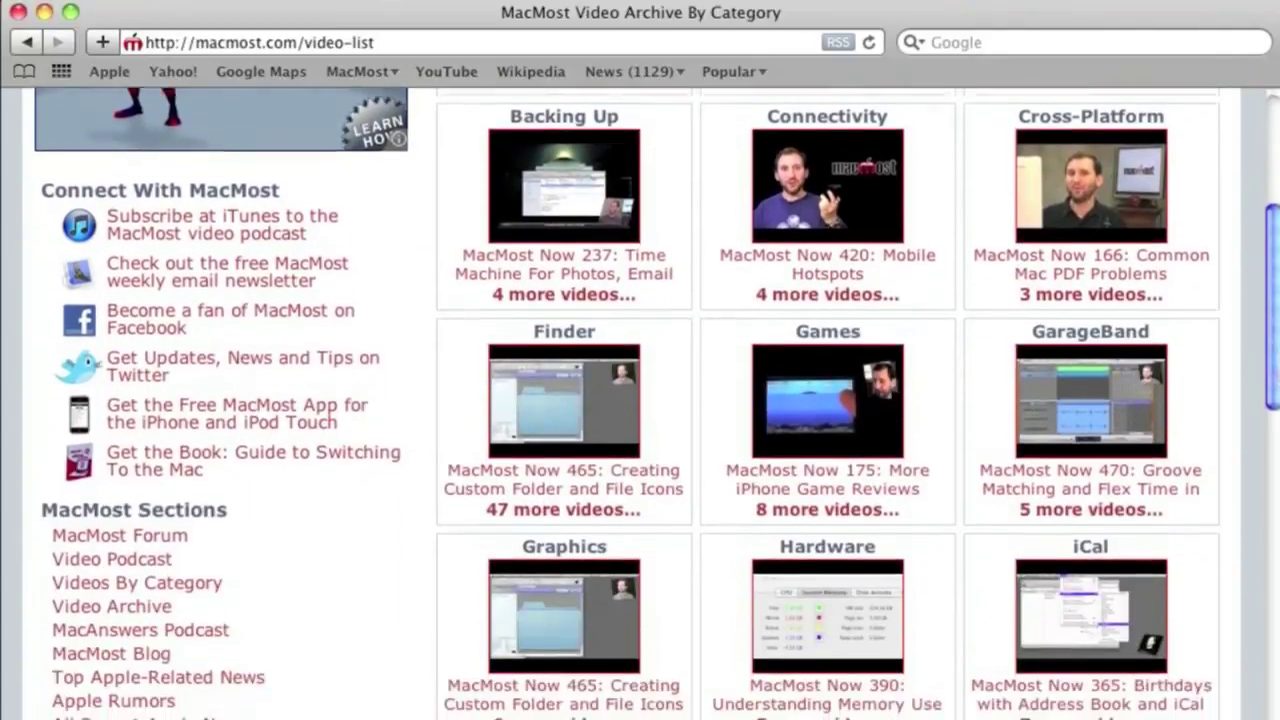
scroll(640, 400, down, 6)
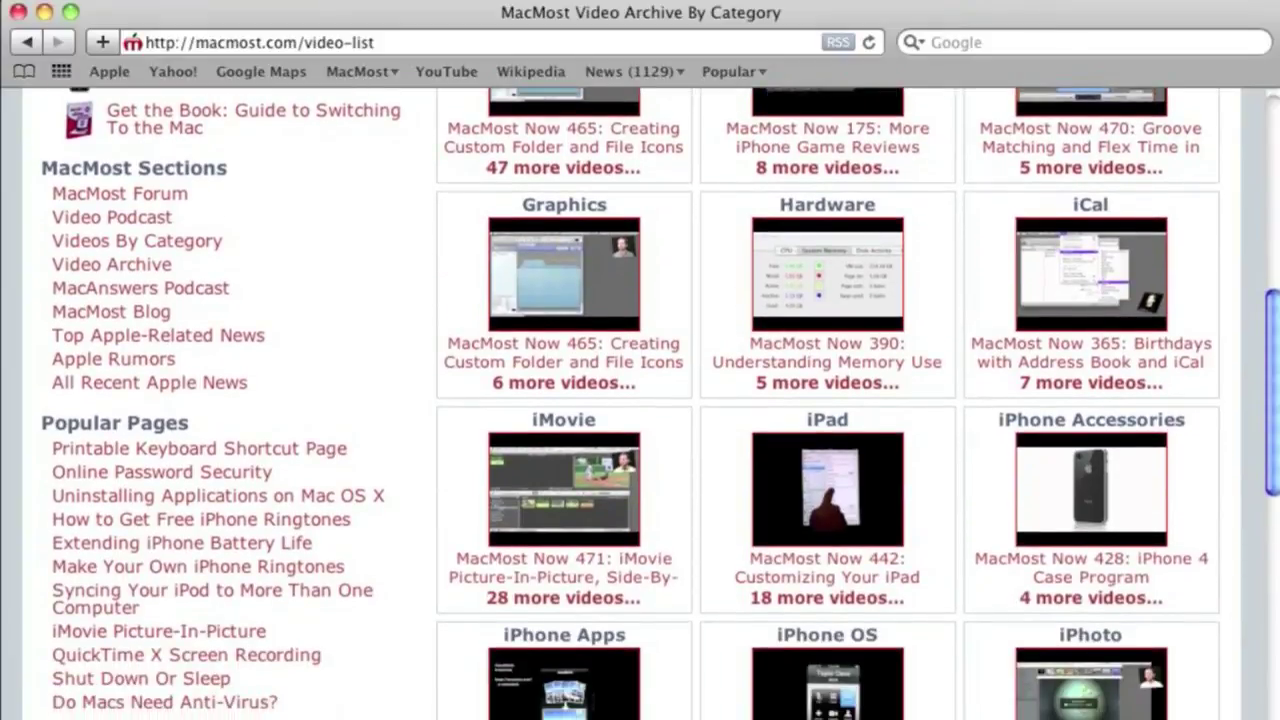